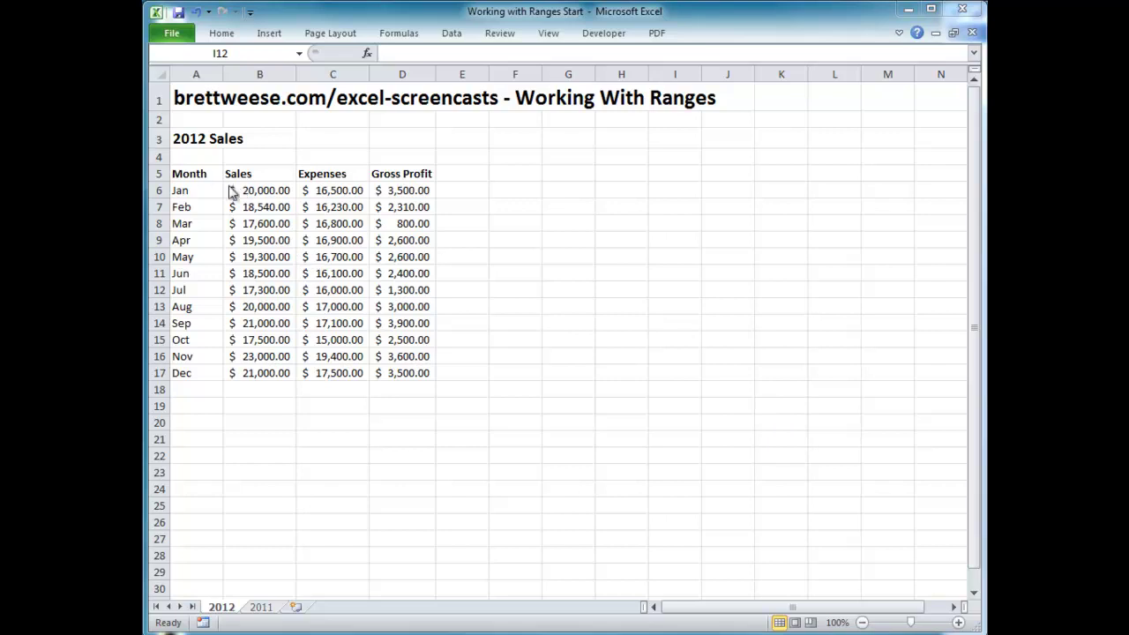
Select the 2012 sales table A5:D17, reselect only A5:C13, and extend that selection to D17
click(197, 173)
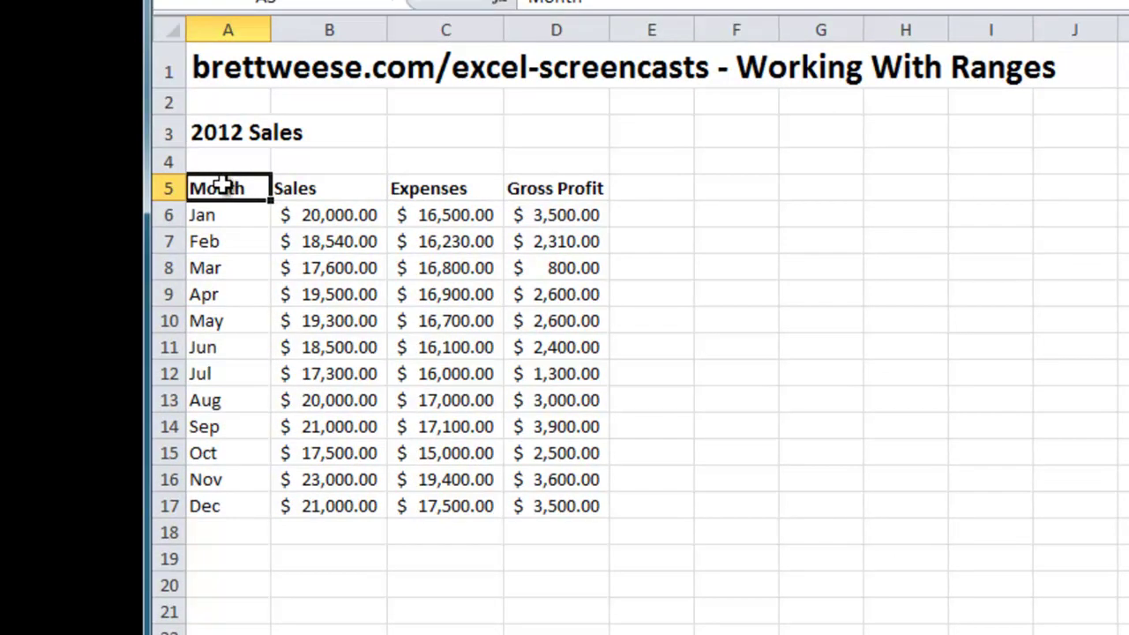
drag(220, 187, 571, 508)
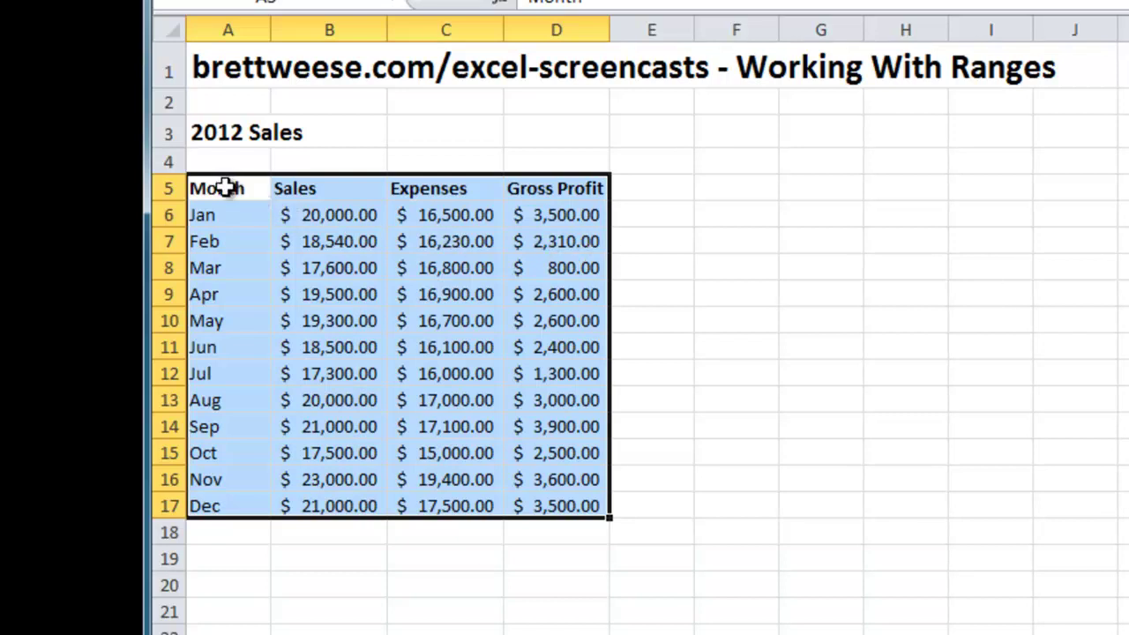
drag(225, 188, 439, 400)
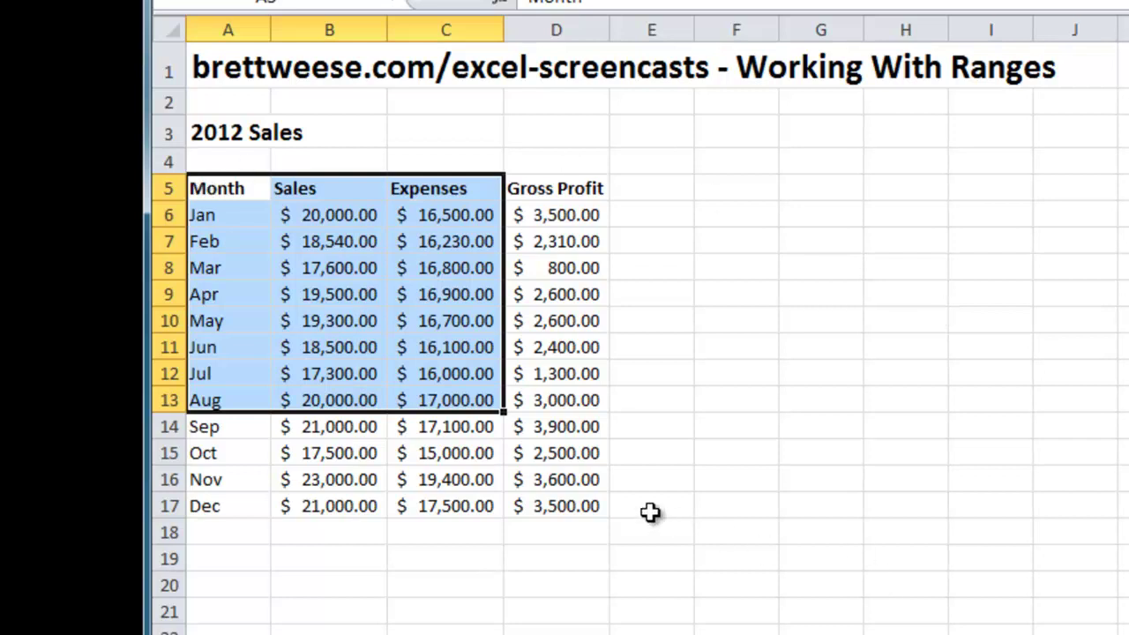
shift+click(573, 506)
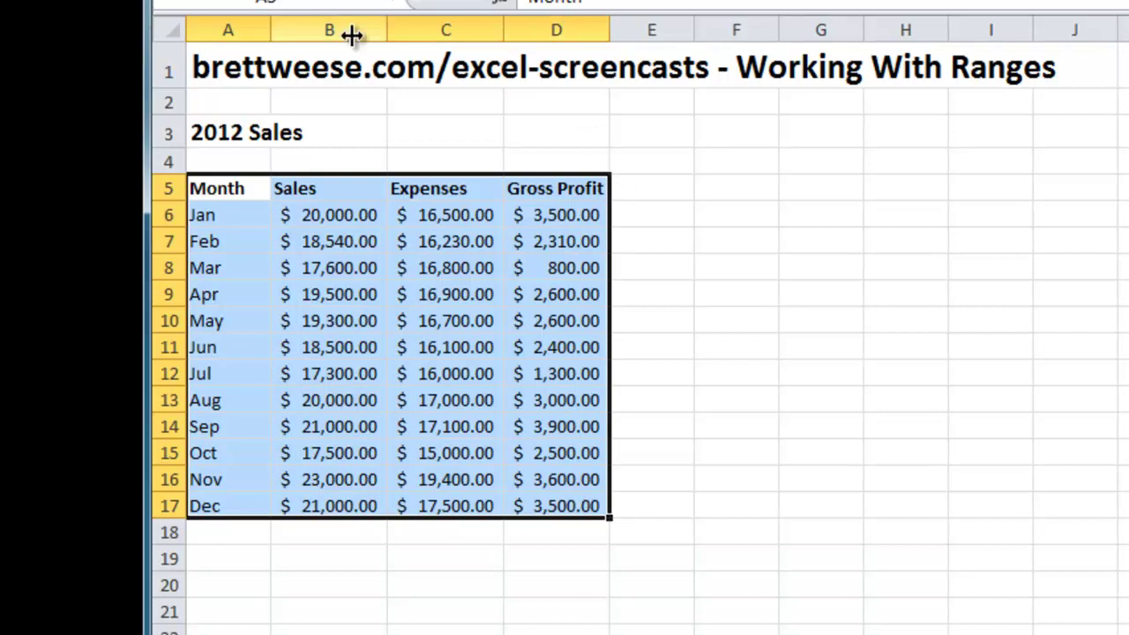
Select the entire Gross Profit column D, and after it the entire March row 8
click(557, 26)
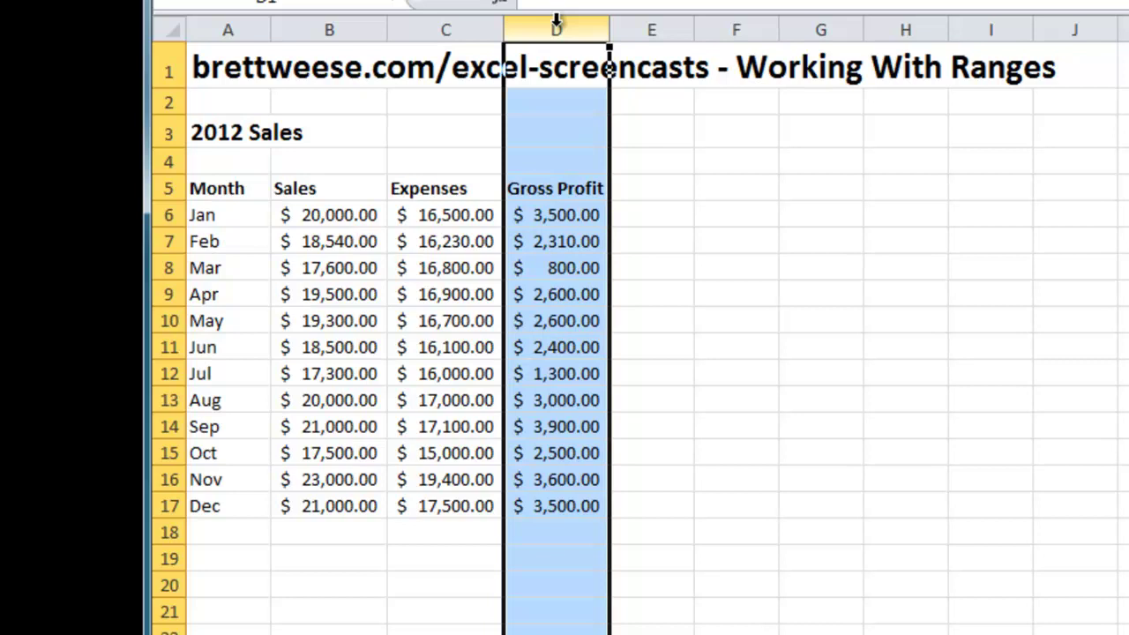
click(161, 267)
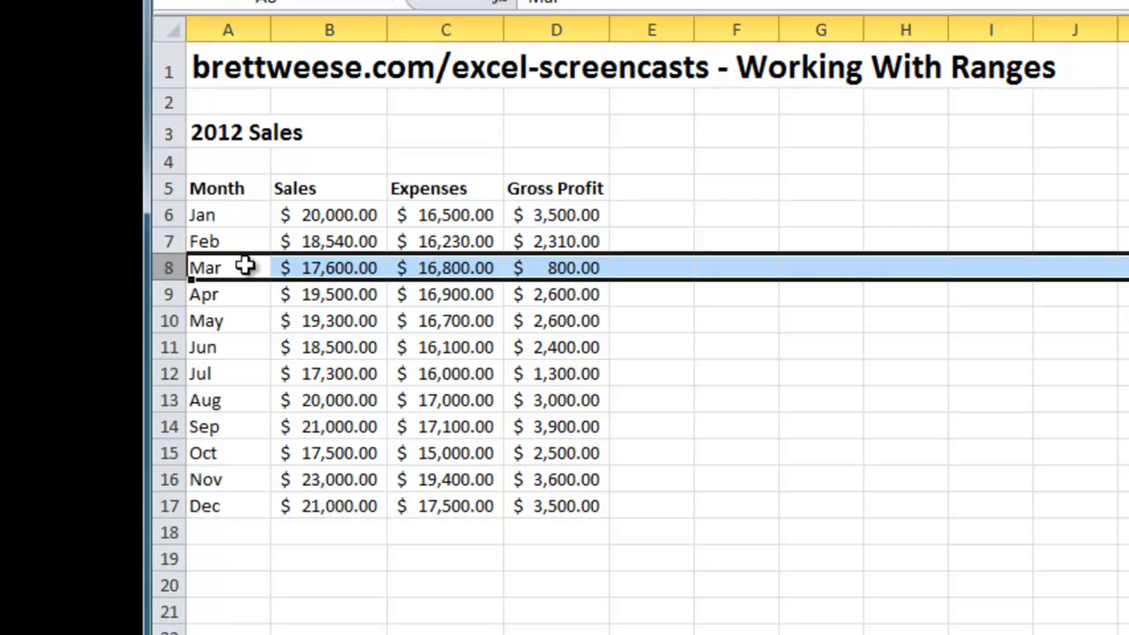
Jump from the Month header in A5 to the row's last header, select headers A5:D5, and clear the selection by choosing E5
click(255, 187)
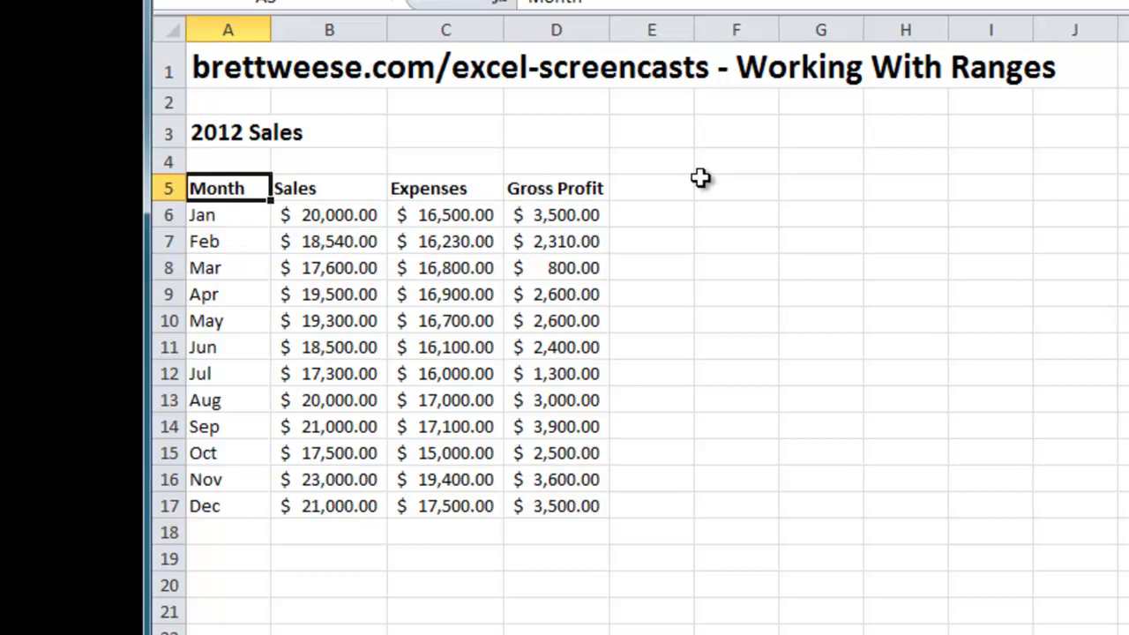
key(ctrl+Right)
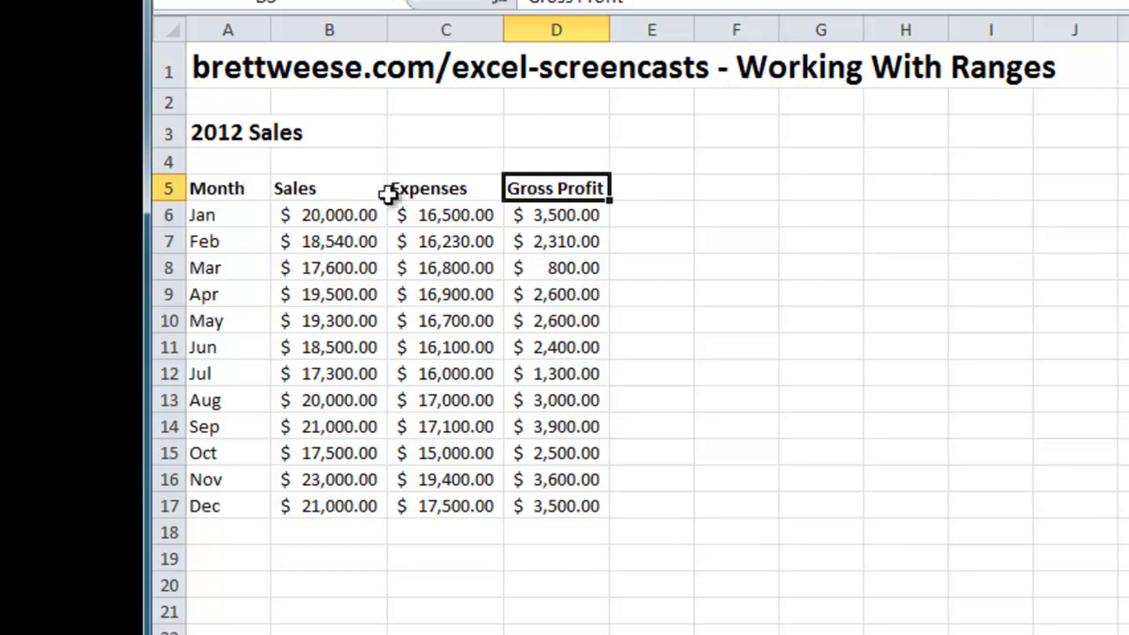
drag(228, 188, 540, 190)
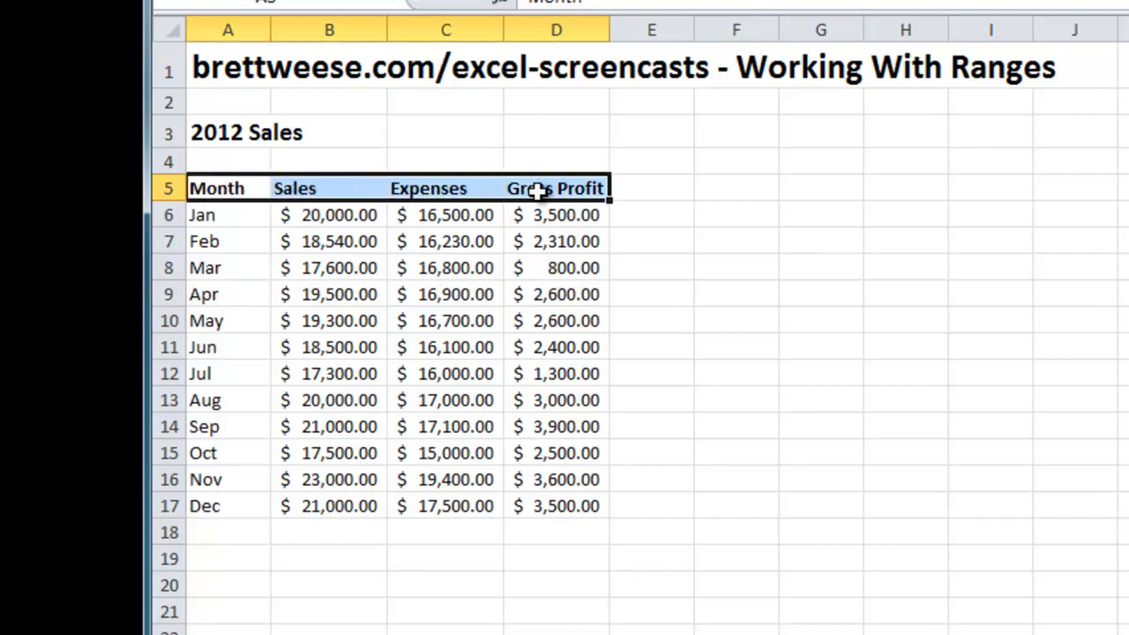
click(650, 189)
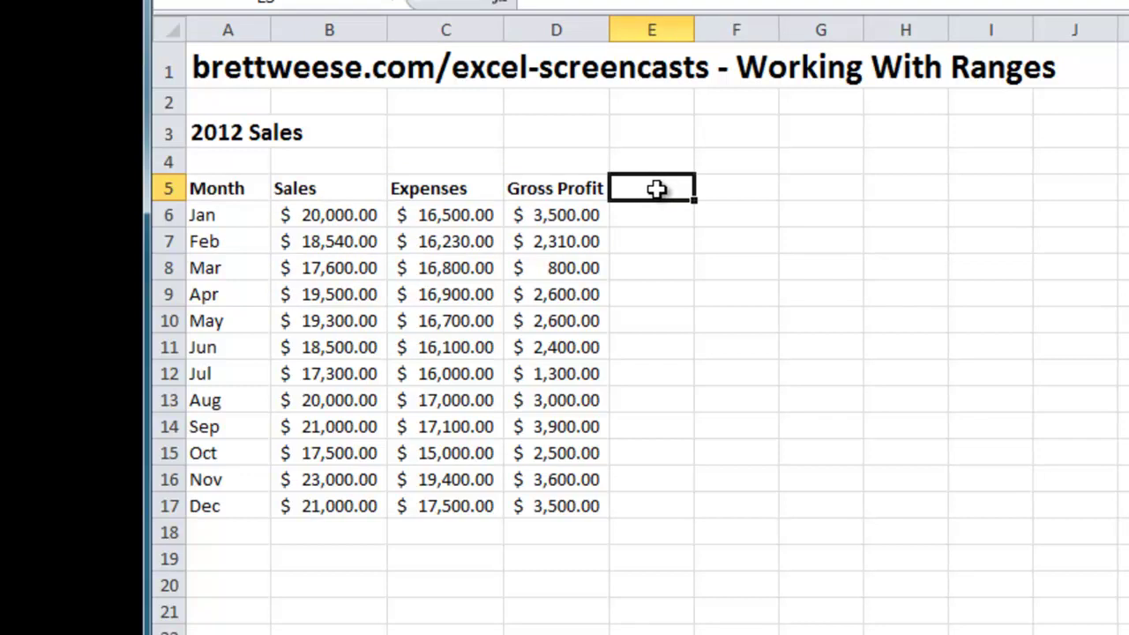
Move the active cell around the table's corners, jumping from A5 to D5, D17, A17 and back to A5
click(249, 196)
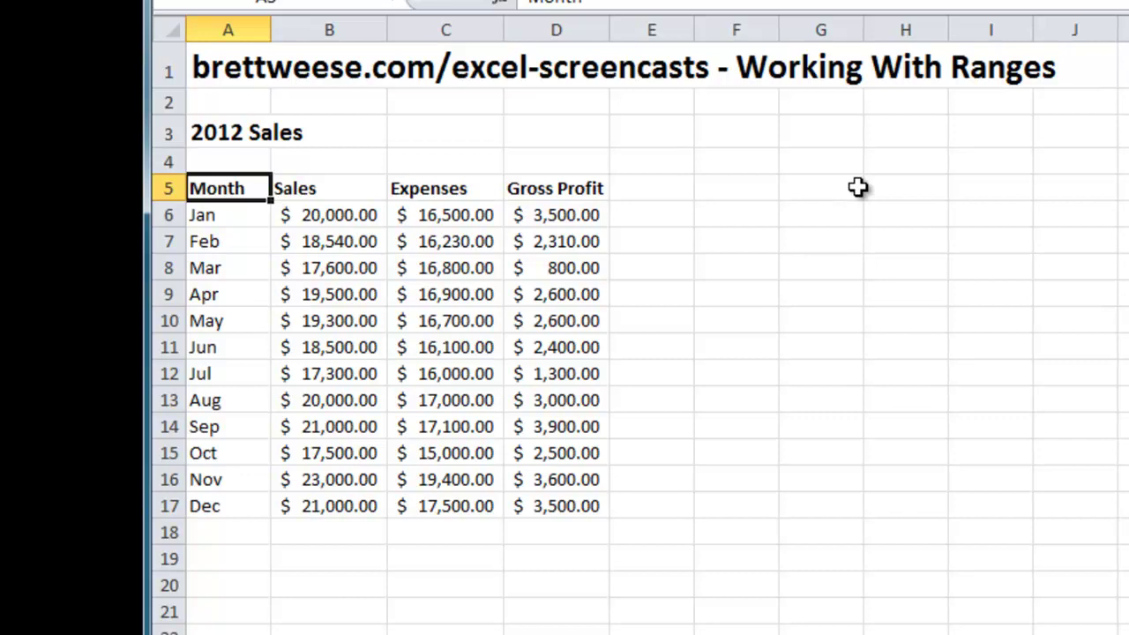
key(ctrl+Right)
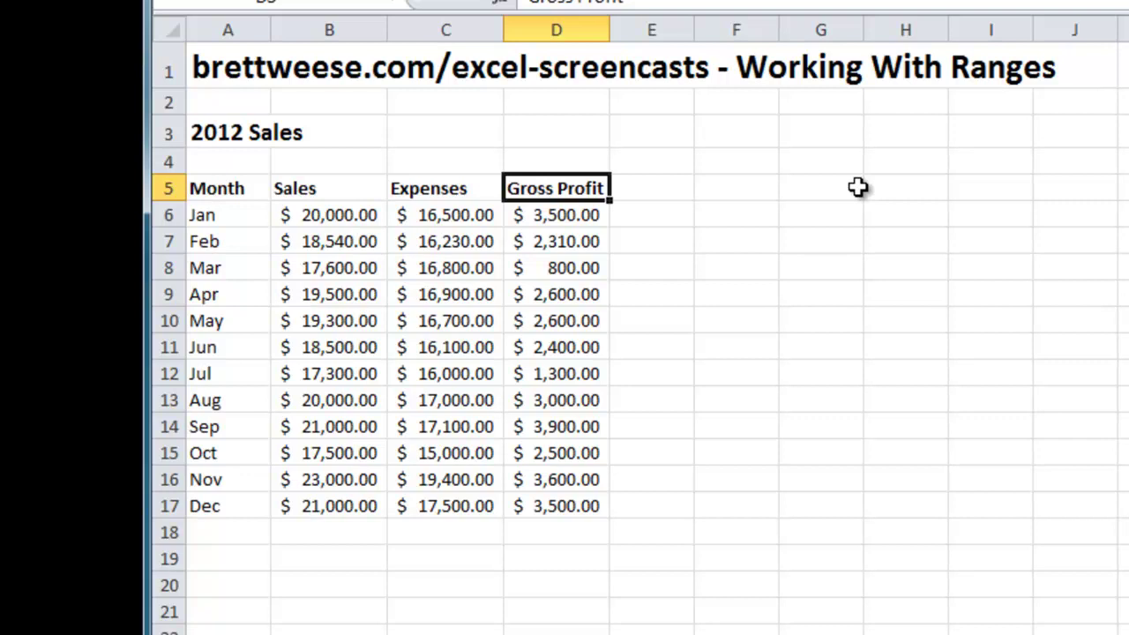
key(ctrl+Down)
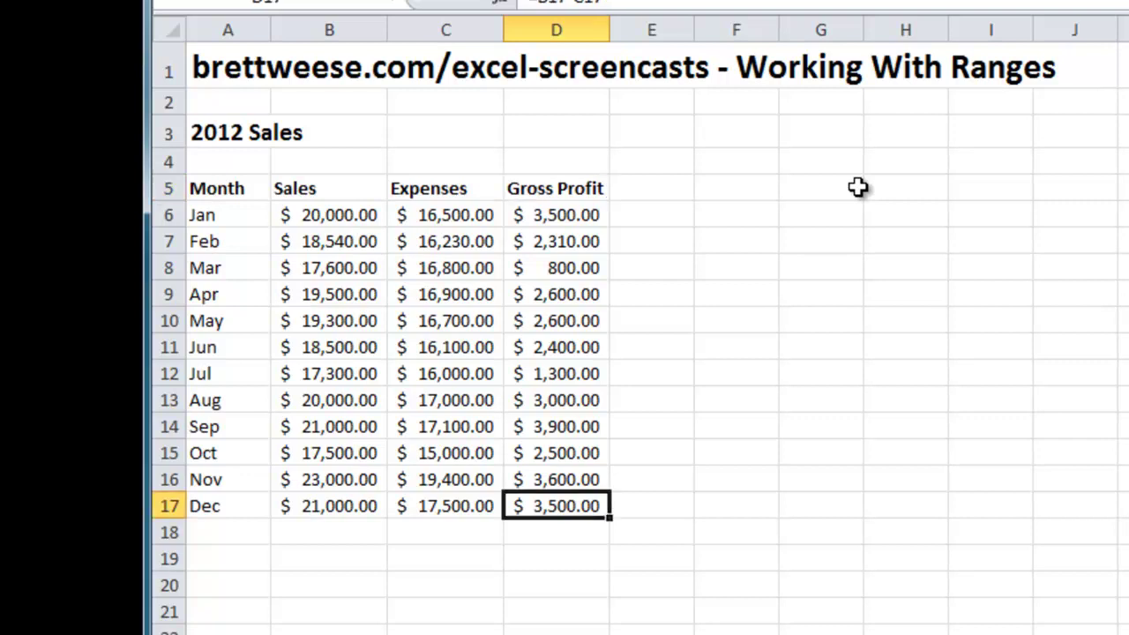
key(ctrl+Left)
key(ctrl+Up)
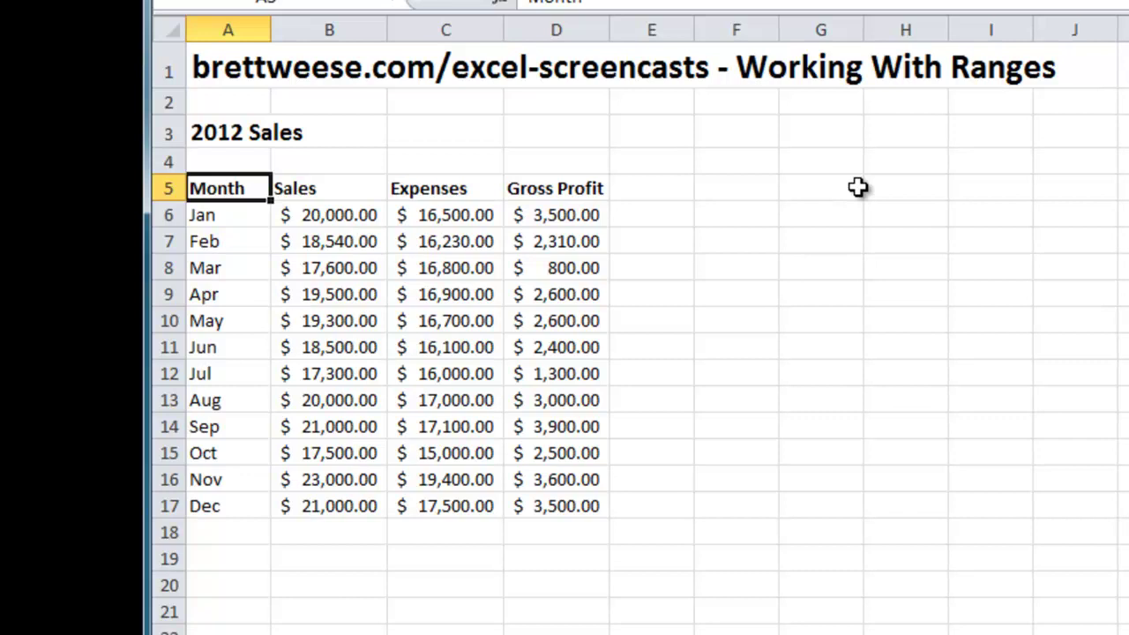
Extend the selection from A5 one cell at a time across to column D and down to row 17
key(shift+Right)
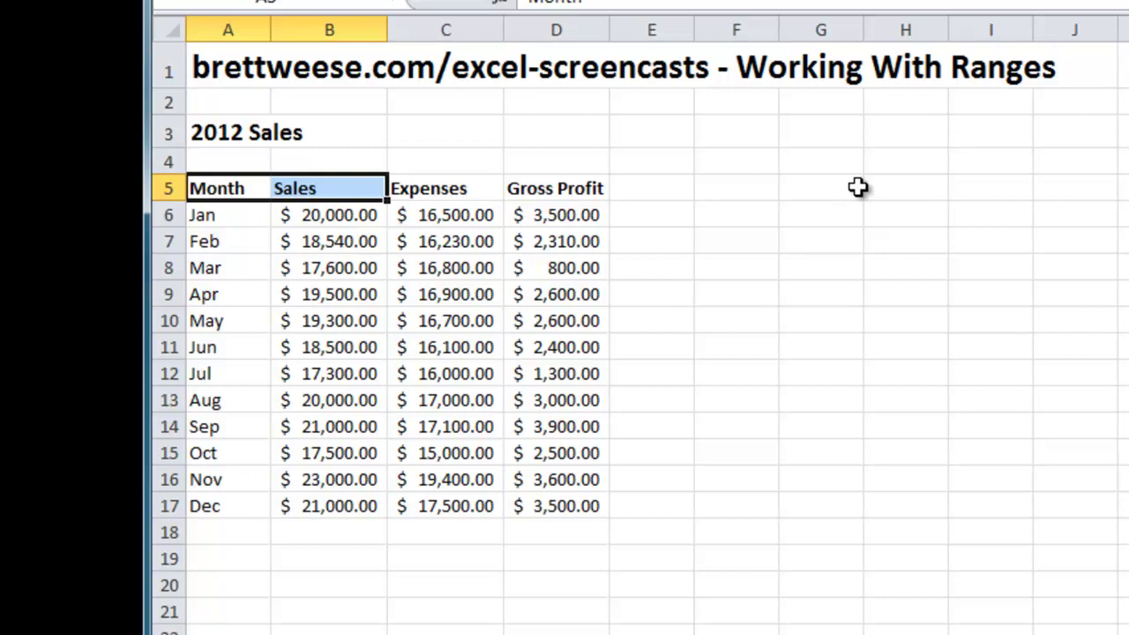
key(shift+Right)
key(shift+Right)
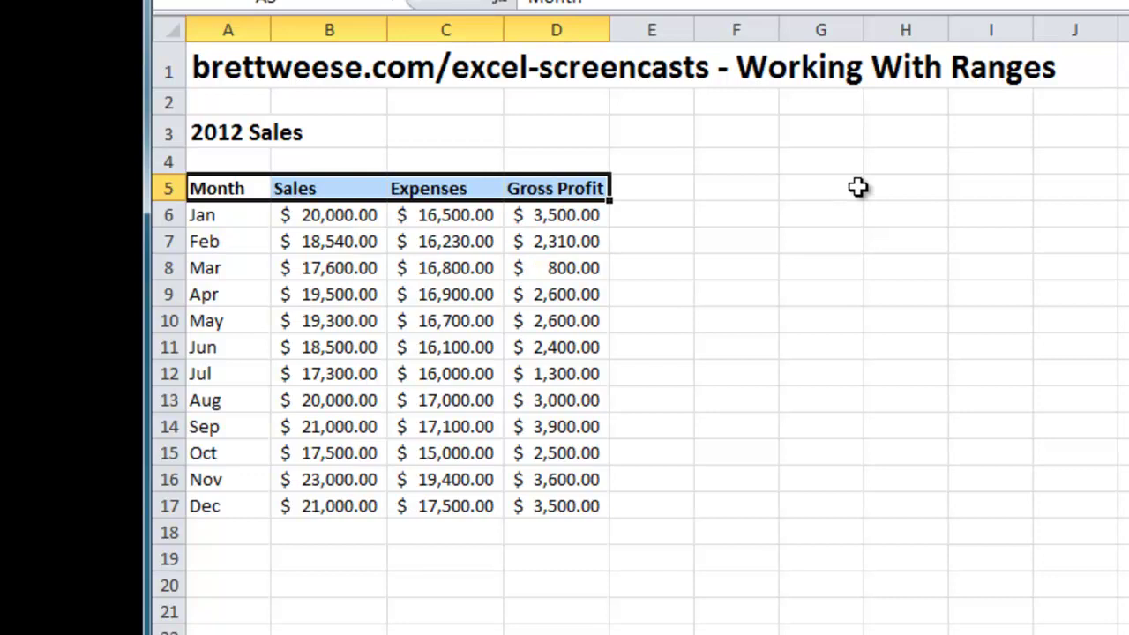
key(shift+Down)
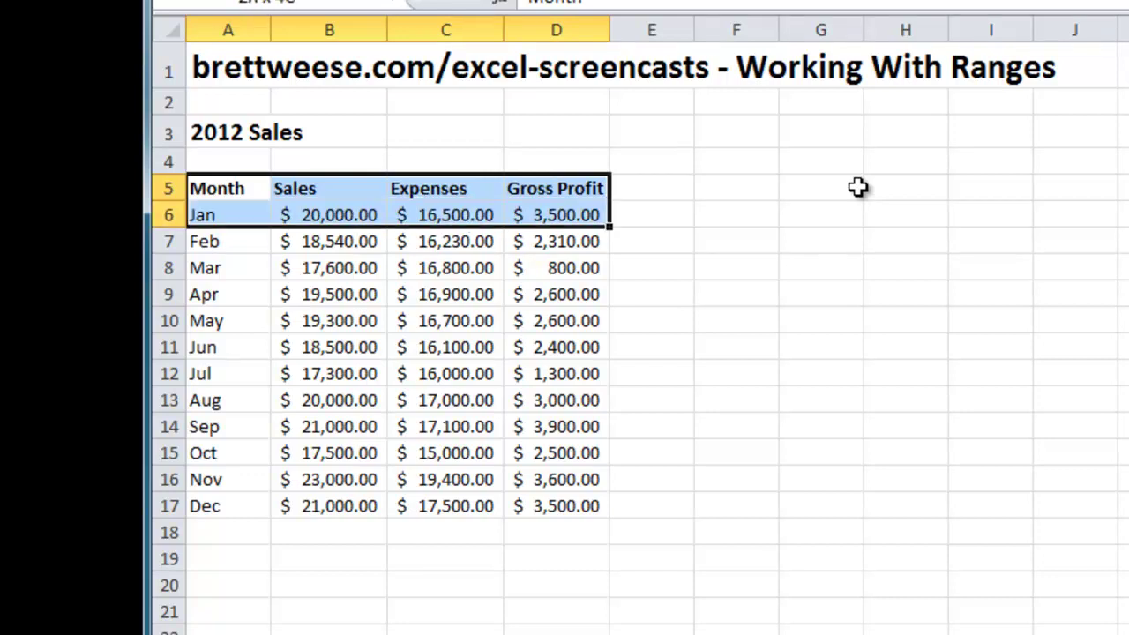
key(shift+Down)
key(shift+Down)
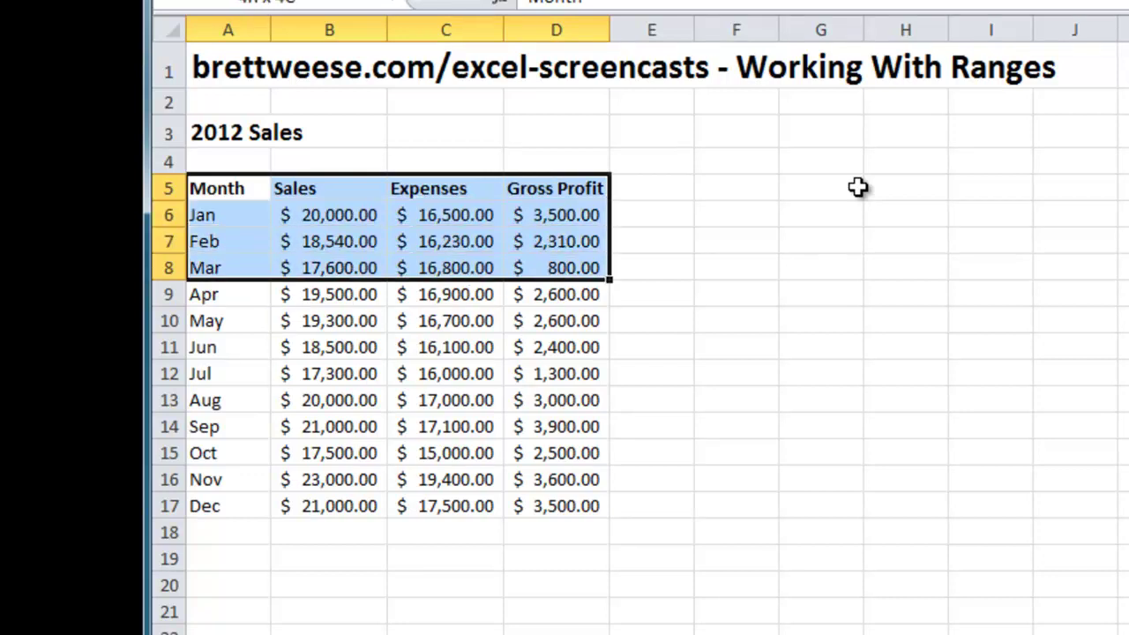
key(shift+Down)
key(shift+Down)
key(shift+Down)
key(shift+Down)
key(shift+Down)
key(shift+Down)
key(shift+Down)
key(shift+Down)
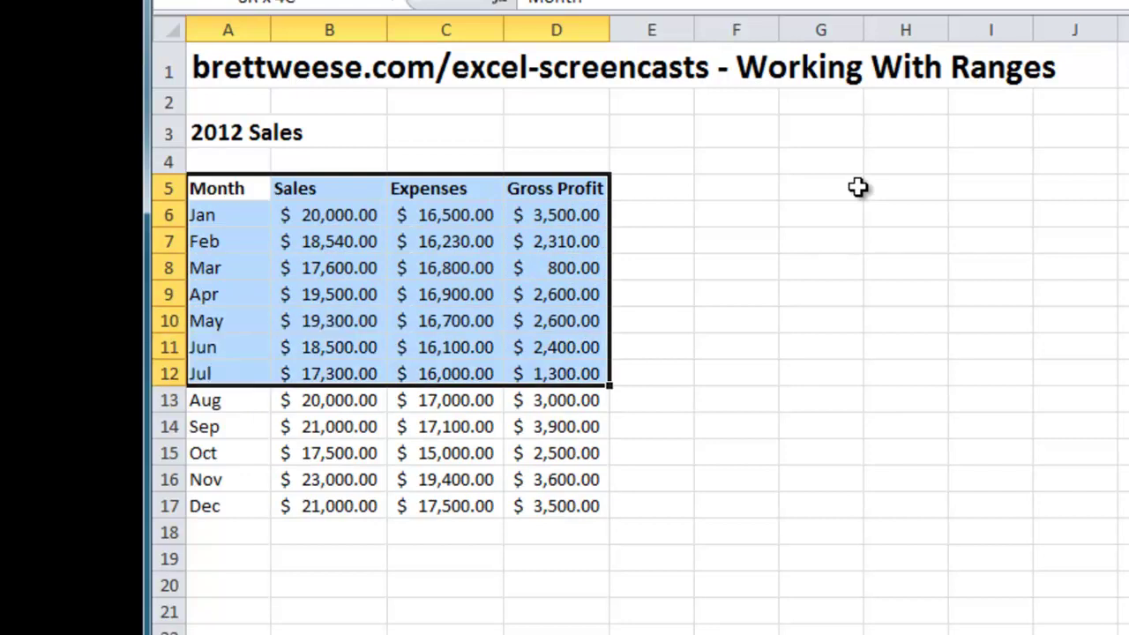
key(shift+Down)
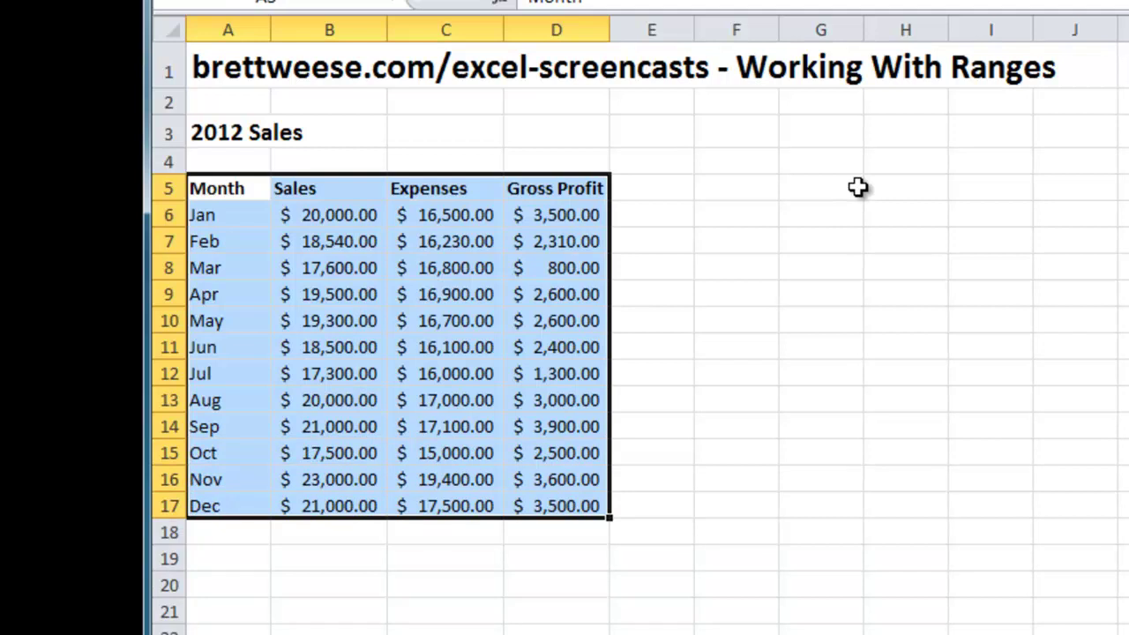
Collapse the selection to A5 and extend it straight to the data edges, covering A5:D17
key(Up)
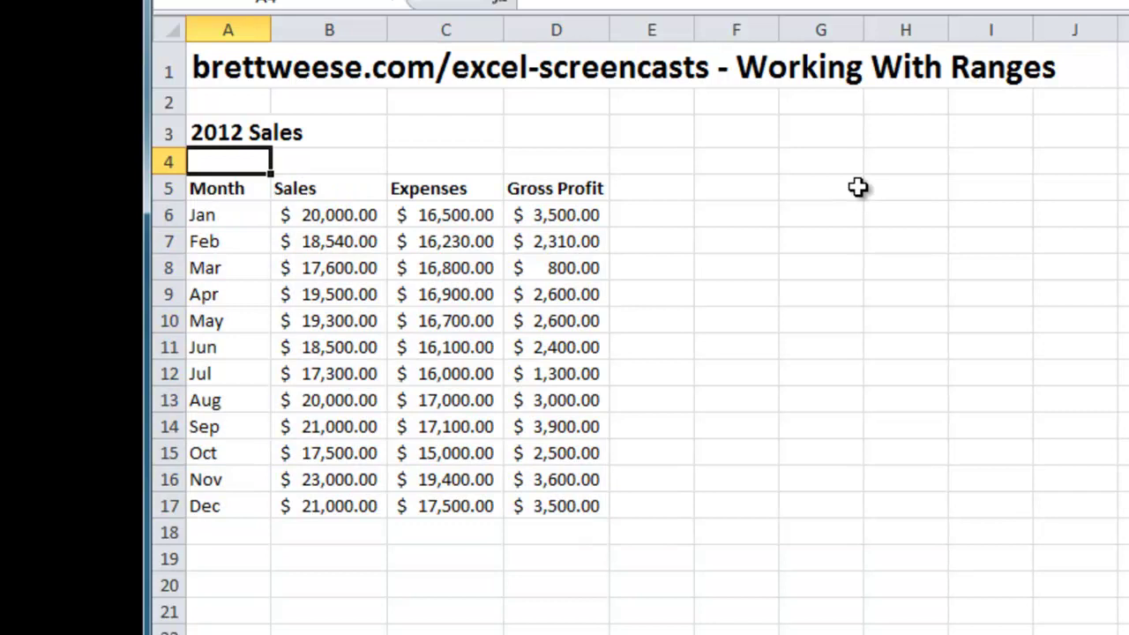
key(Down)
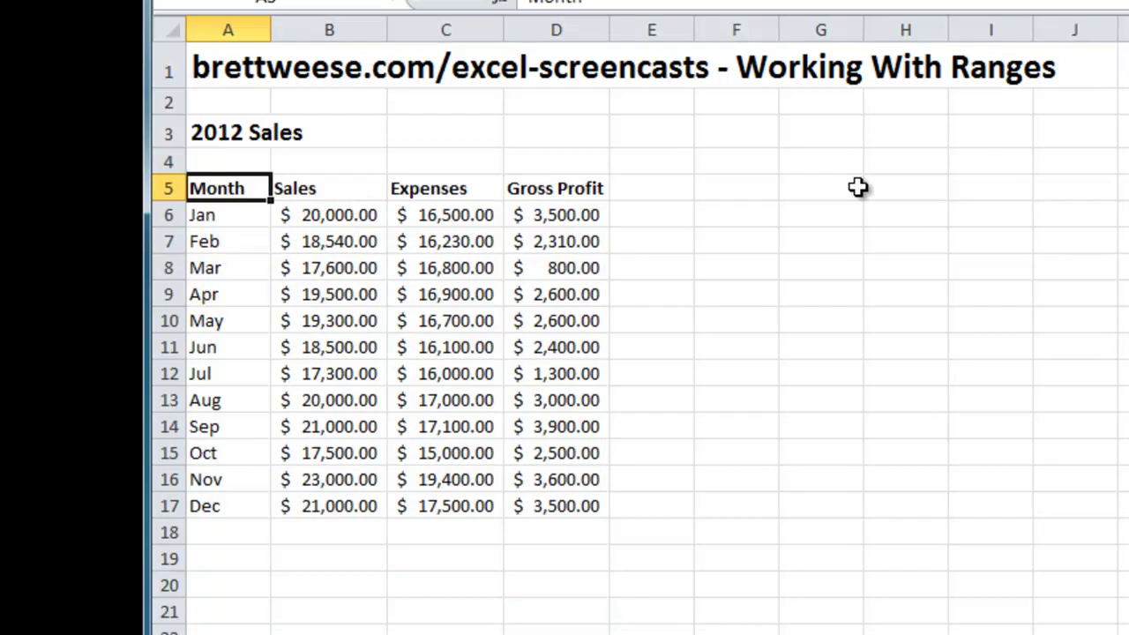
key(ctrl+shift+Right)
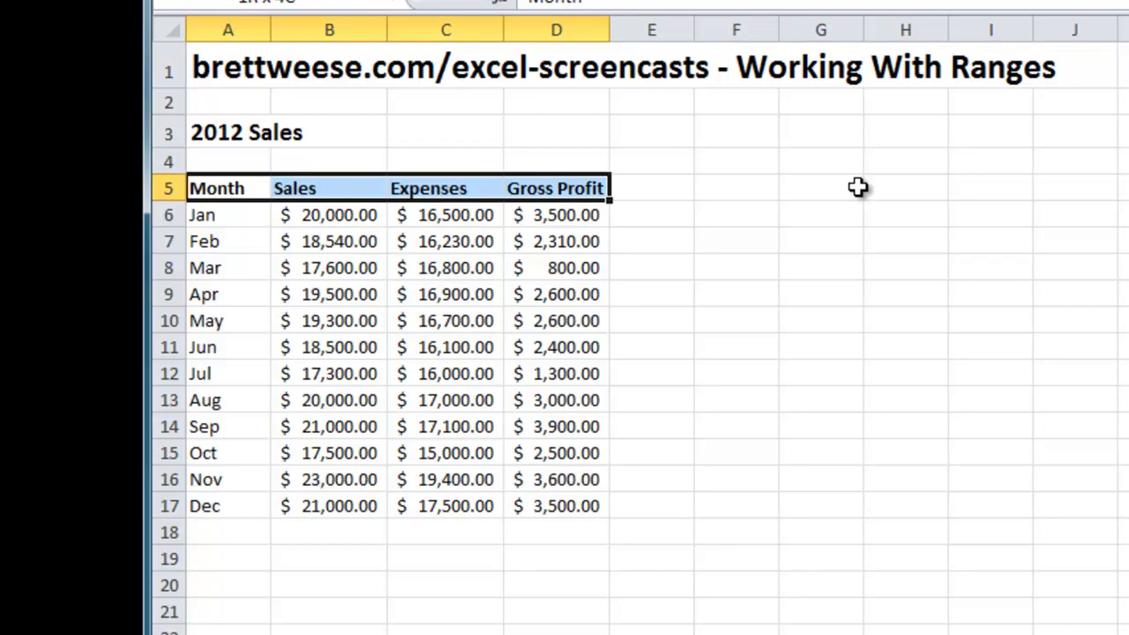
key(ctrl+shift+Down)
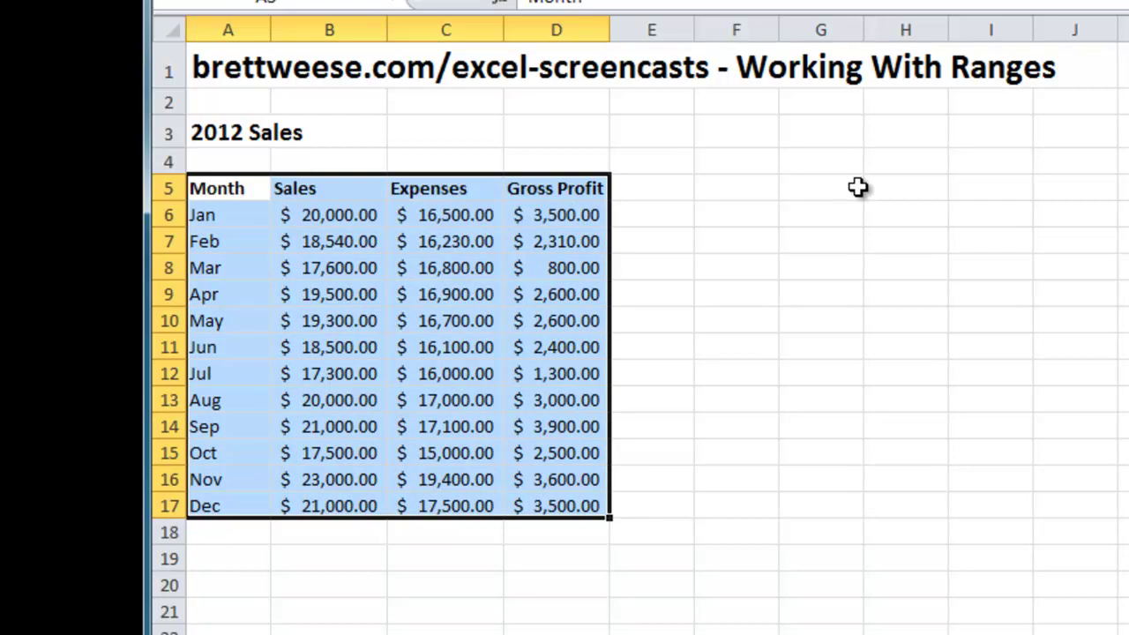
Collapse the selection to A5, jump to the Gross Profit header in D5, and move cell by cell back to A5
key(Up)
key(Down)
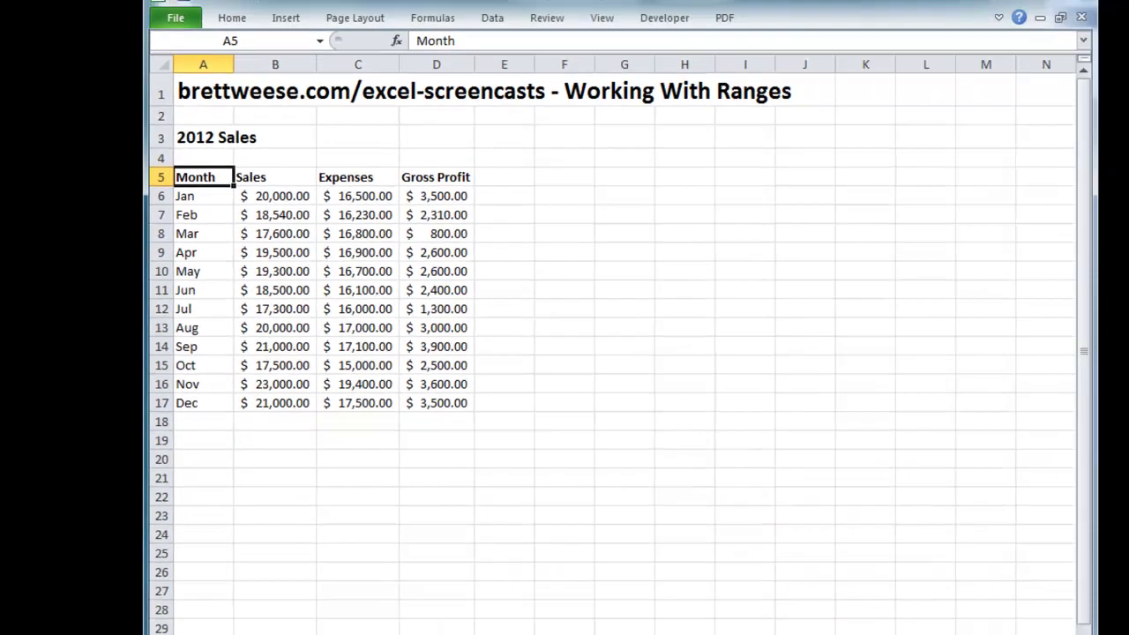
drag(728, 556, 902, 612)
scroll(686, 452, up, 2)
drag(795, 609, 773, 609)
click(199, 174)
key(ctrl+Right)
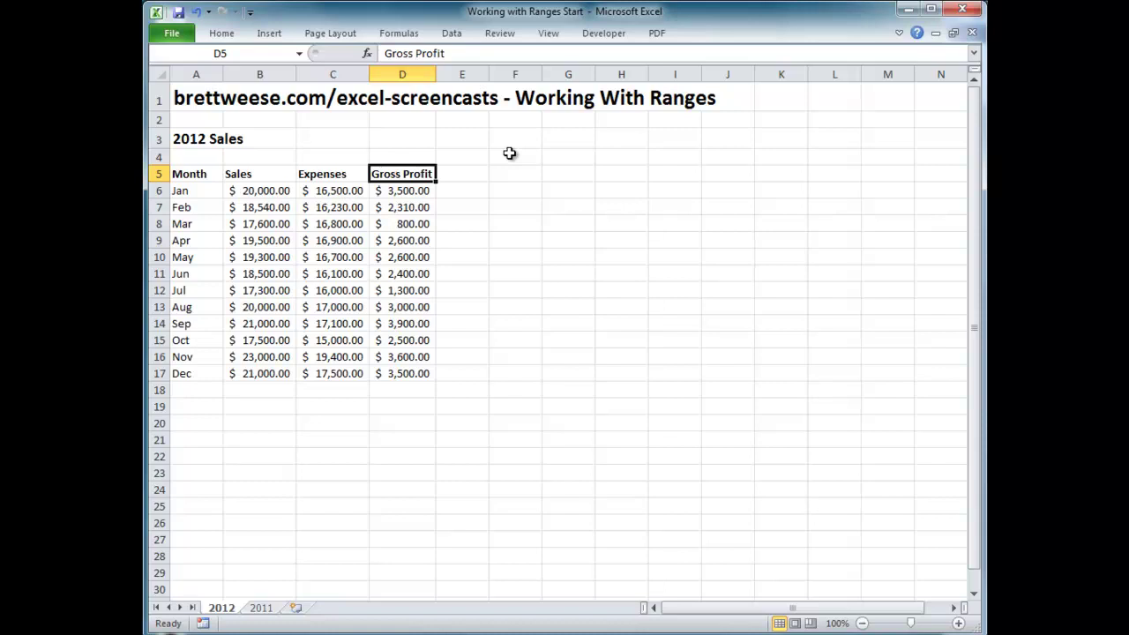
key(Left)
key(Left)
key(Left)
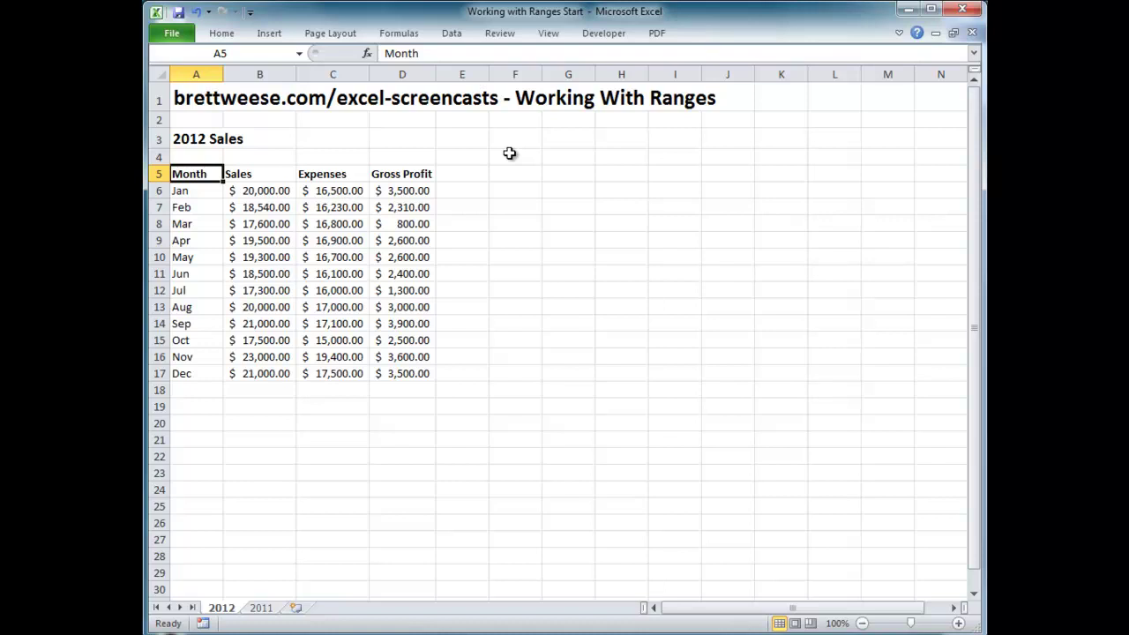
Select the table A5:D17 by extending from A5 to the data edges, and deselect it by choosing F5
key(ctrl+shift+Right)
key(ctrl+shift+Down)
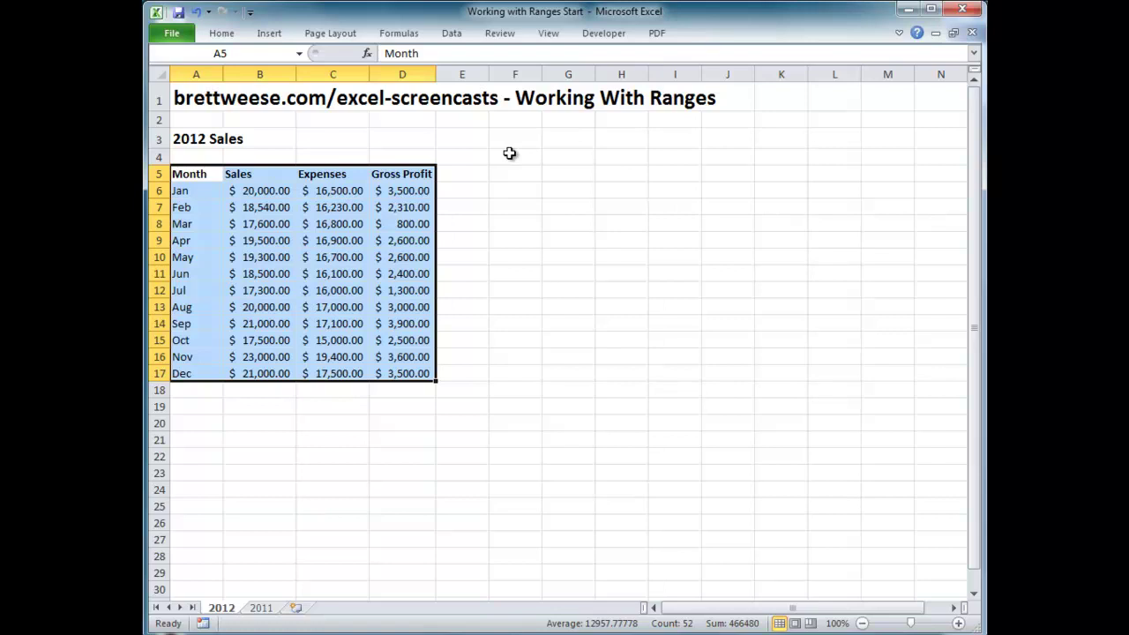
click(511, 174)
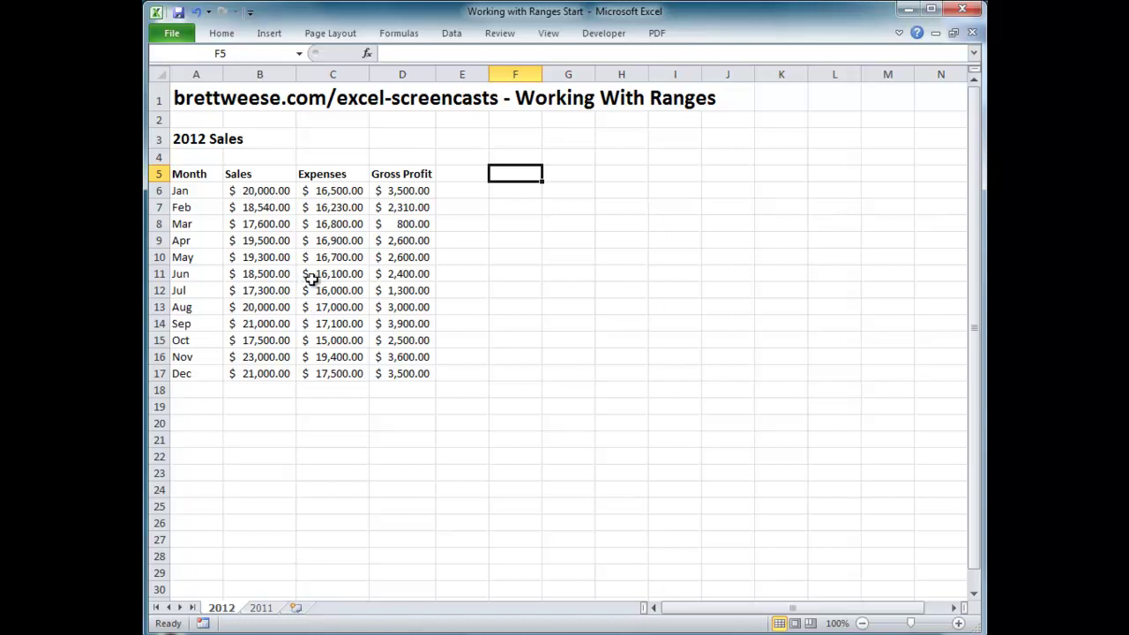
View the sales table on the 2011 sheet, selecting E13 there, and return to the 2012 sheet with cell E5 selected
click(267, 612)
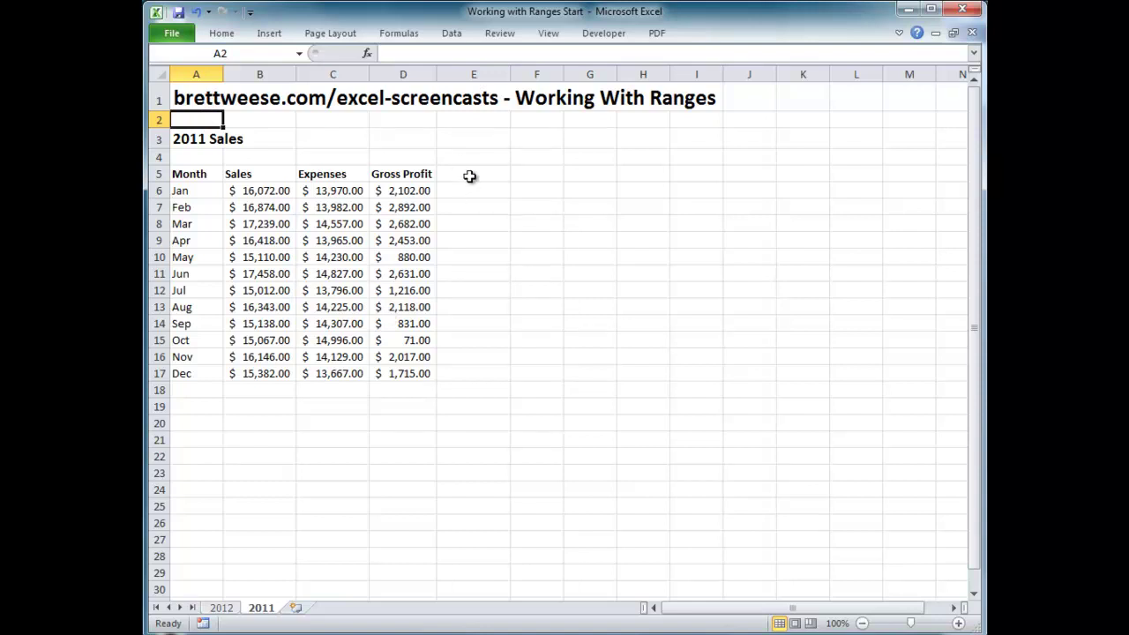
click(471, 306)
click(221, 608)
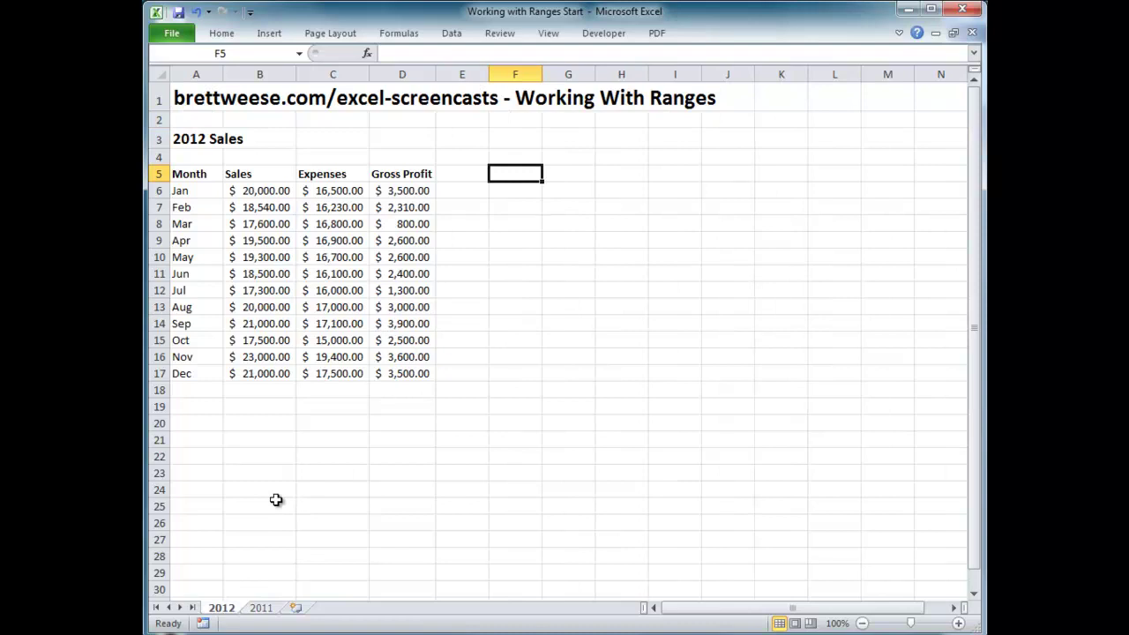
click(457, 177)
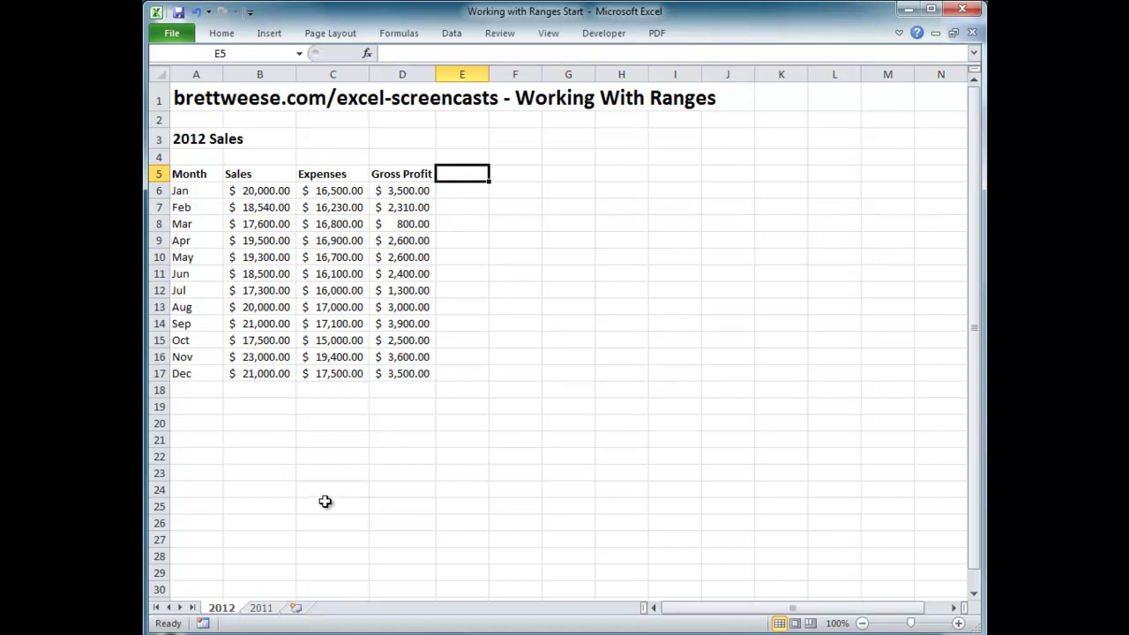
Switch to the 2011 sheet, choose cell E5, and select the header row A5:D5
click(266, 609)
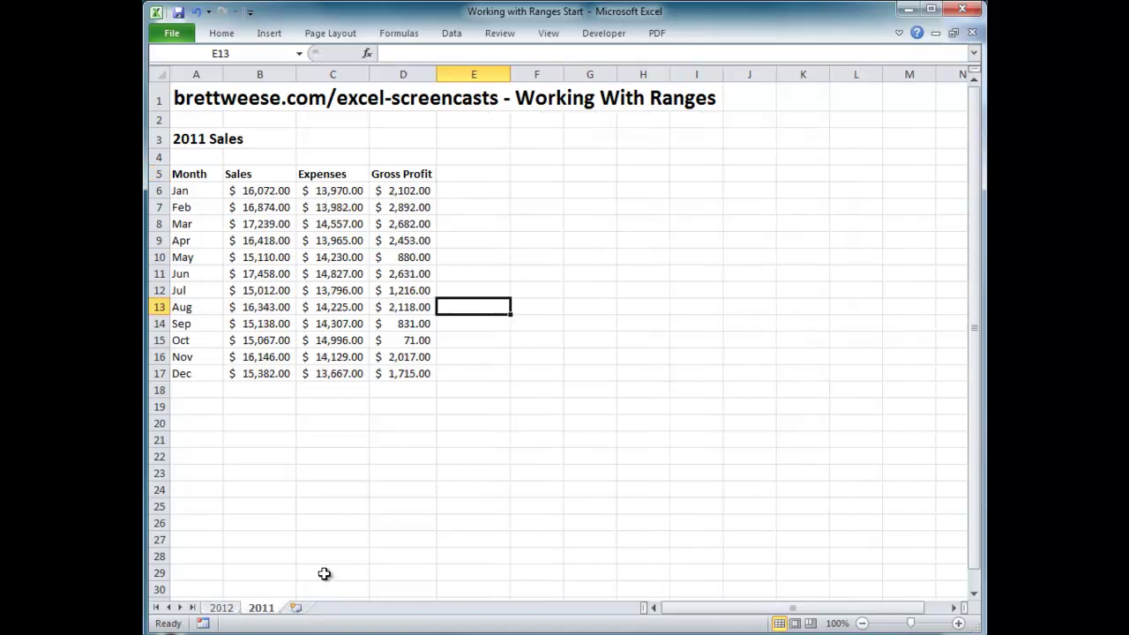
click(453, 176)
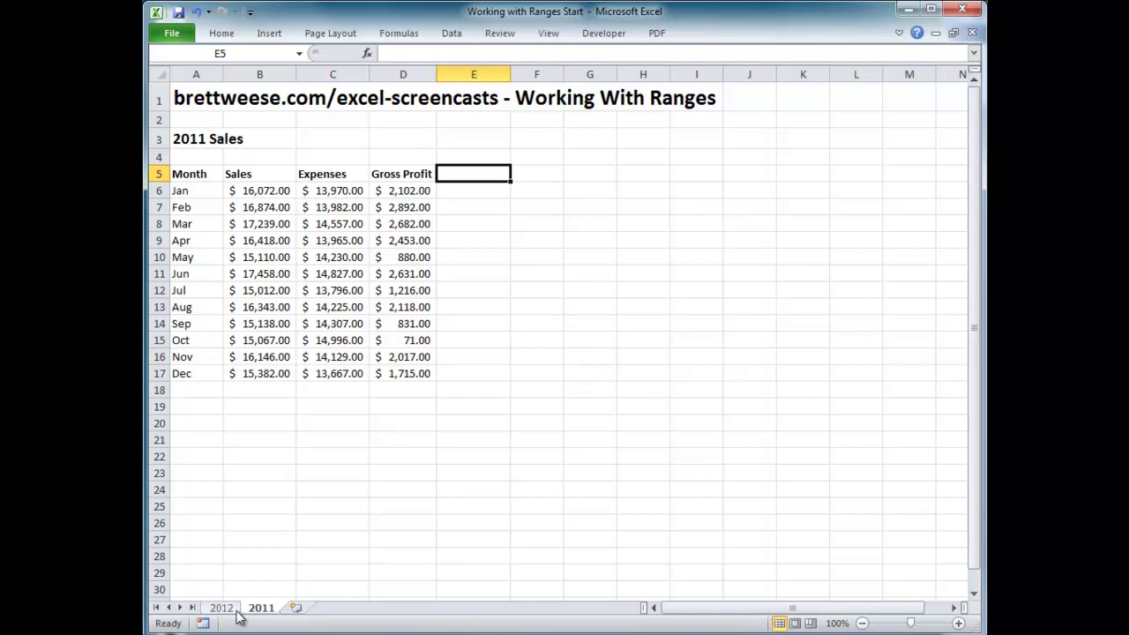
drag(216, 174, 402, 174)
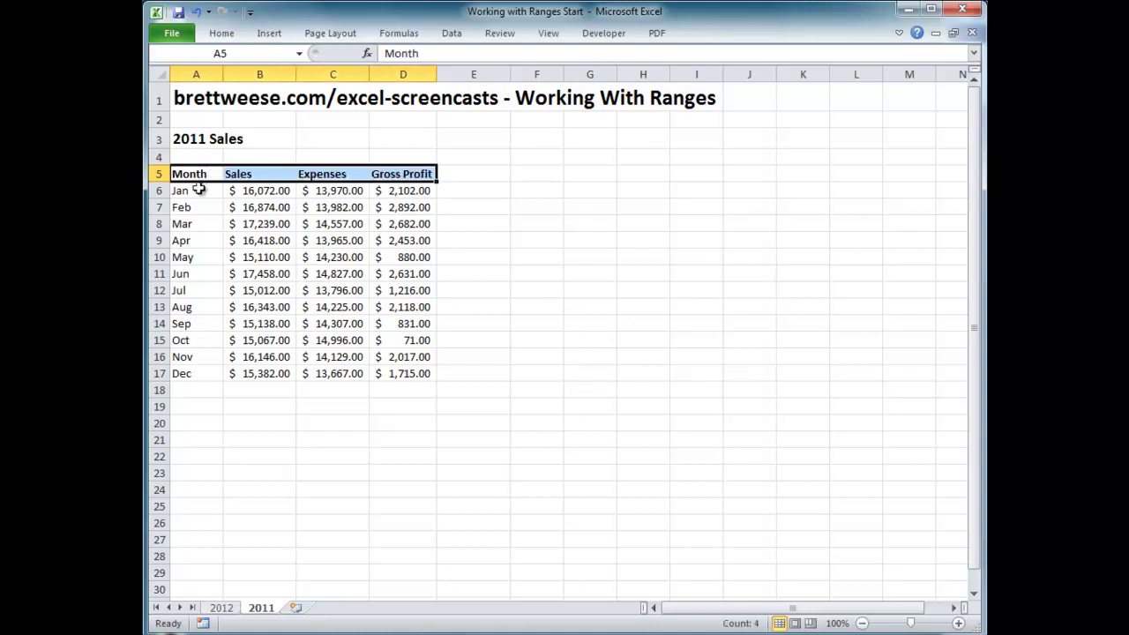
Select A5:A17 and the header row A5:D5 on the 2011 sheet, then compare cell E5 on the 2012 and 2011 sheets
drag(196, 175, 197, 372)
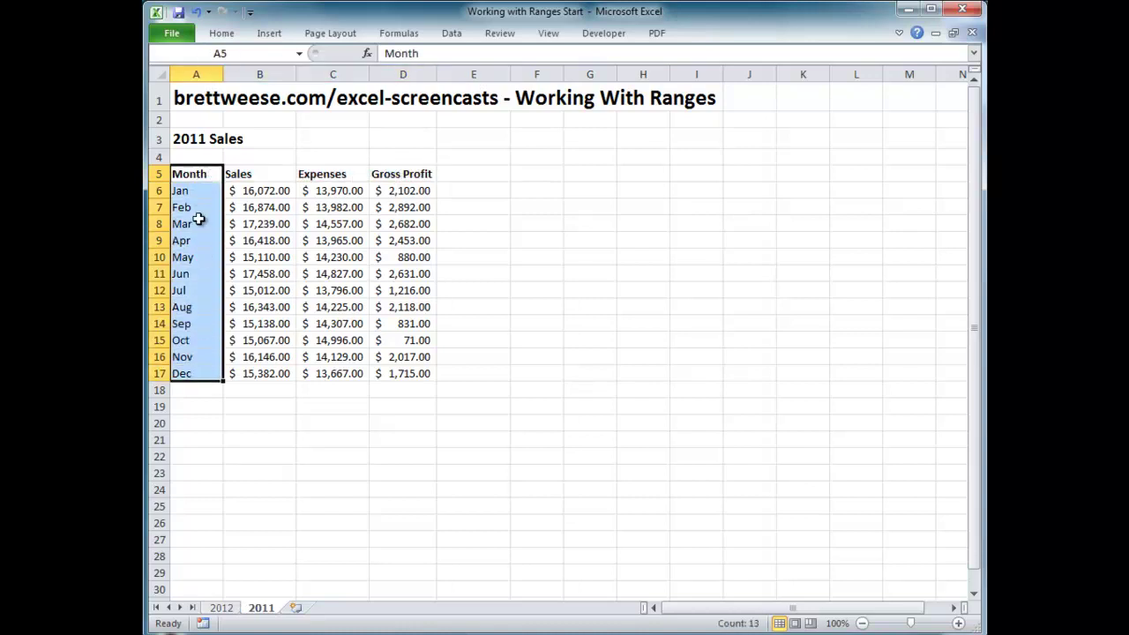
drag(194, 172, 384, 173)
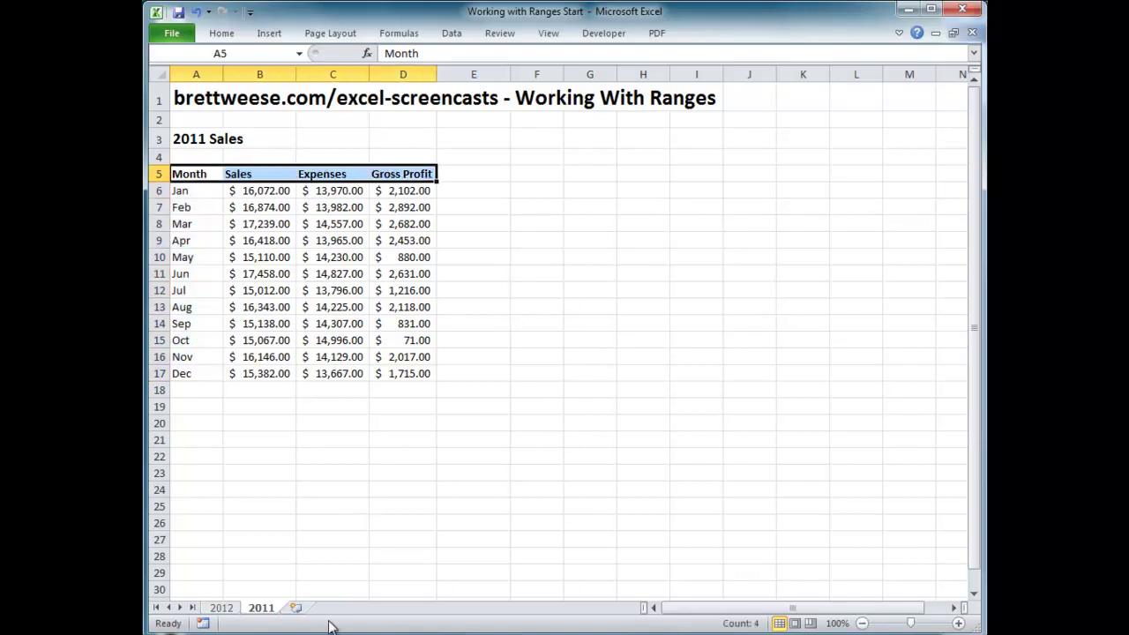
click(221, 608)
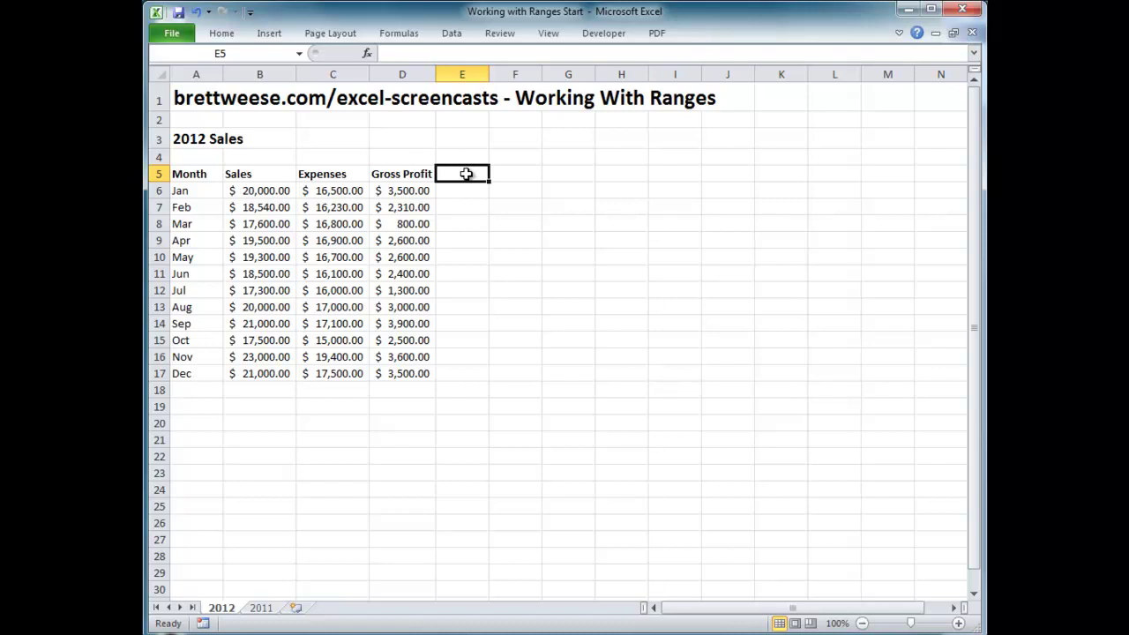
click(261, 608)
click(459, 177)
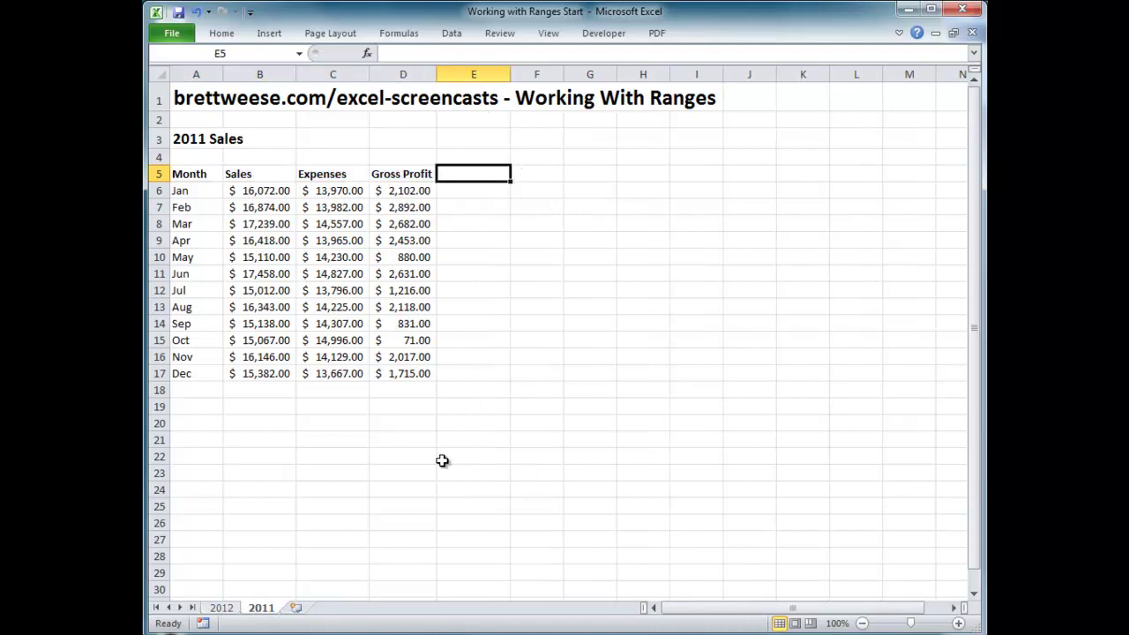
Group the 2012 and 2011 sheets and enter the heading "Profit Margin" in E5
click(222, 607)
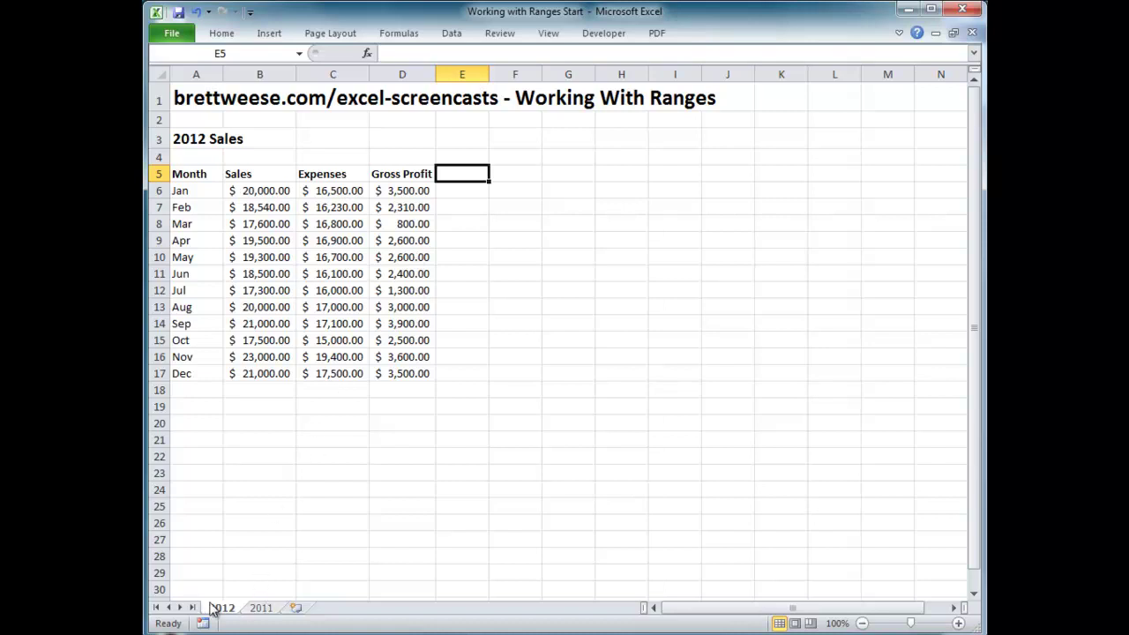
ctrl+click(262, 611)
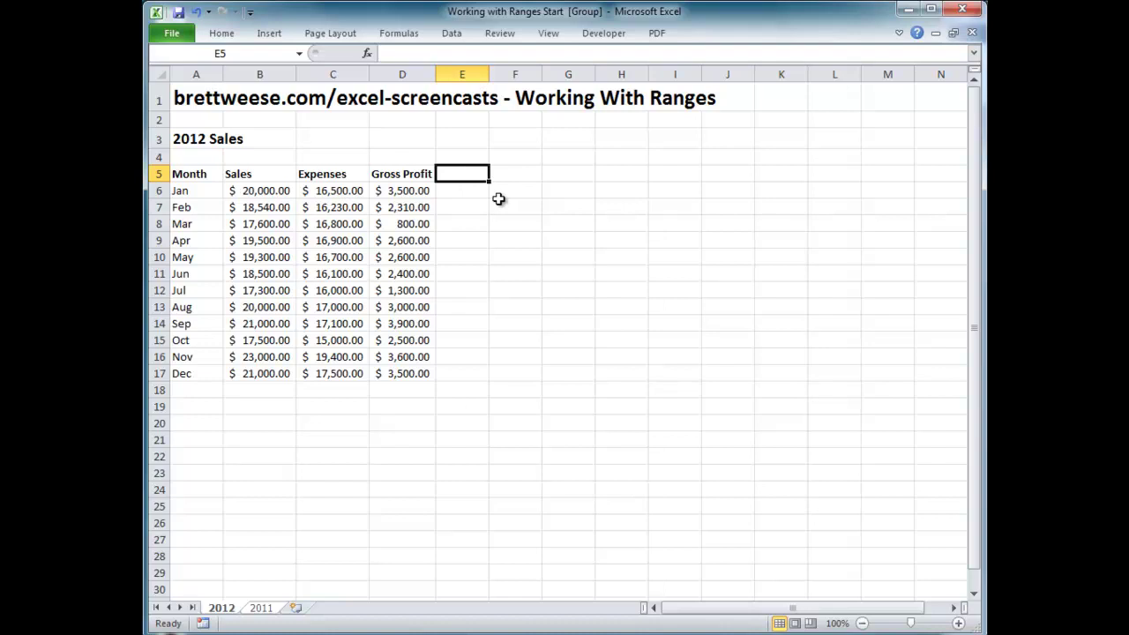
text(Pro)
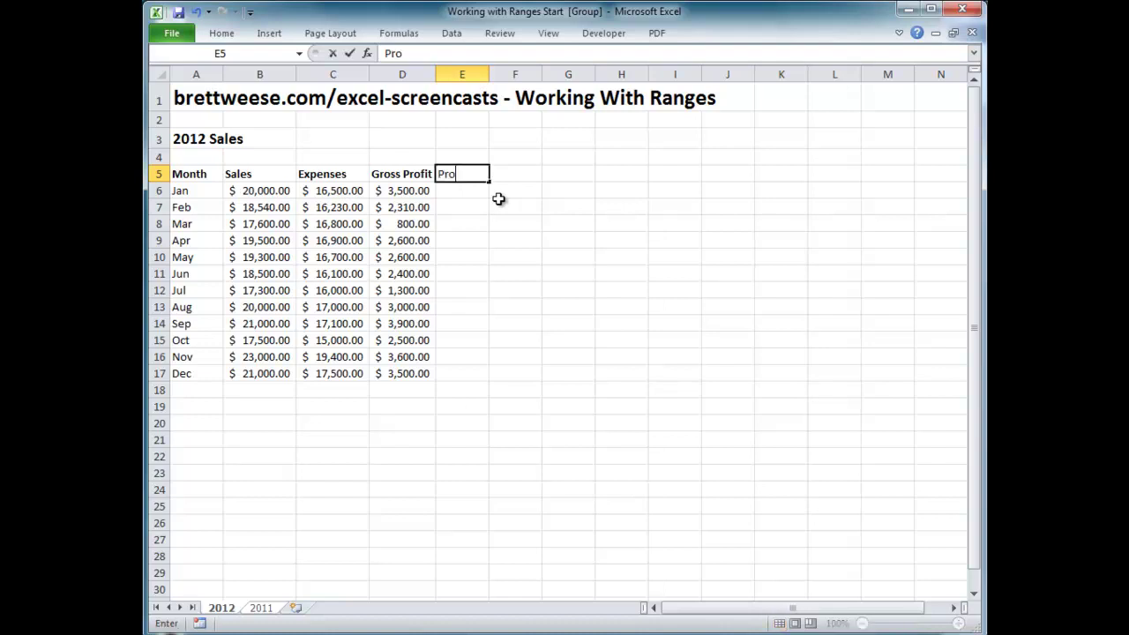
text(fit Margin)
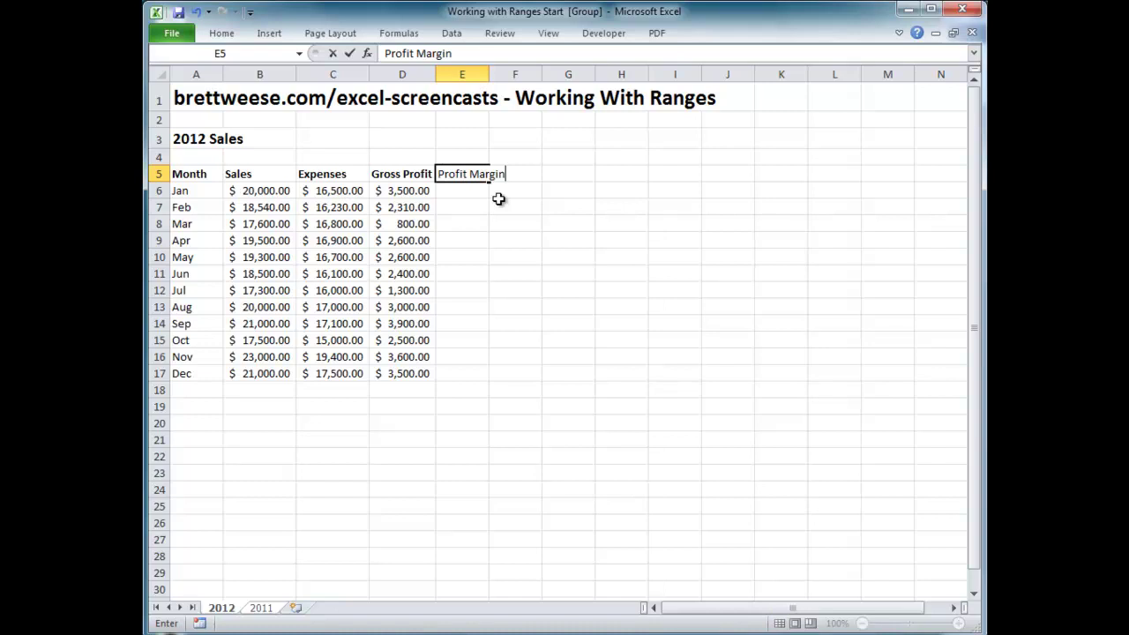
key(Return)
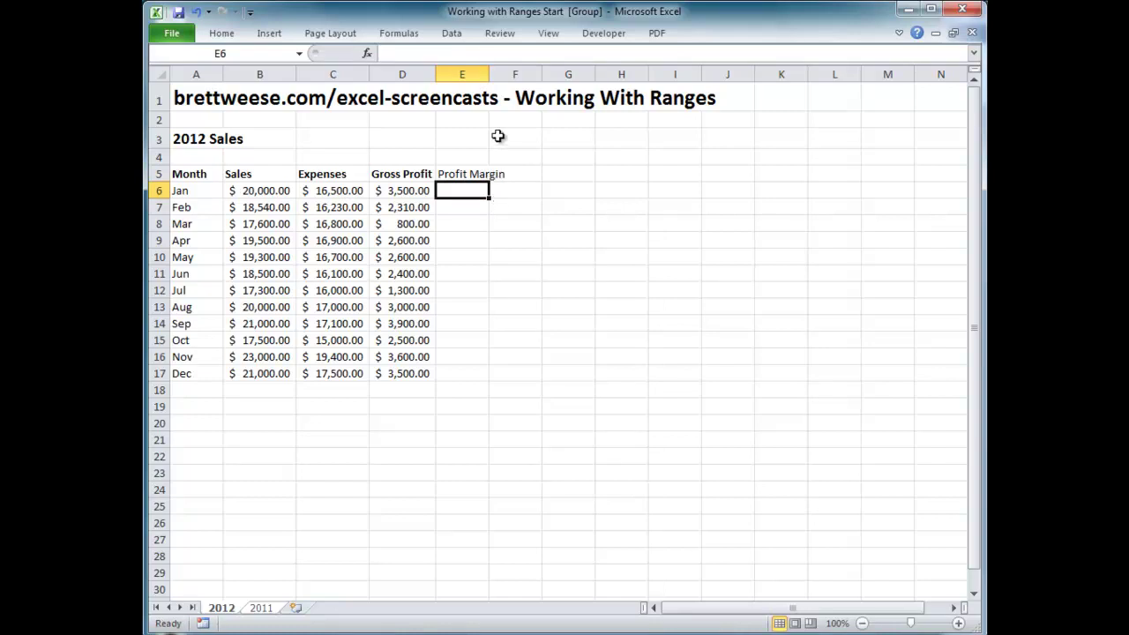
Autofit column E to its heading and make the heading in E5 bold
double_click(489, 74)
click(494, 174)
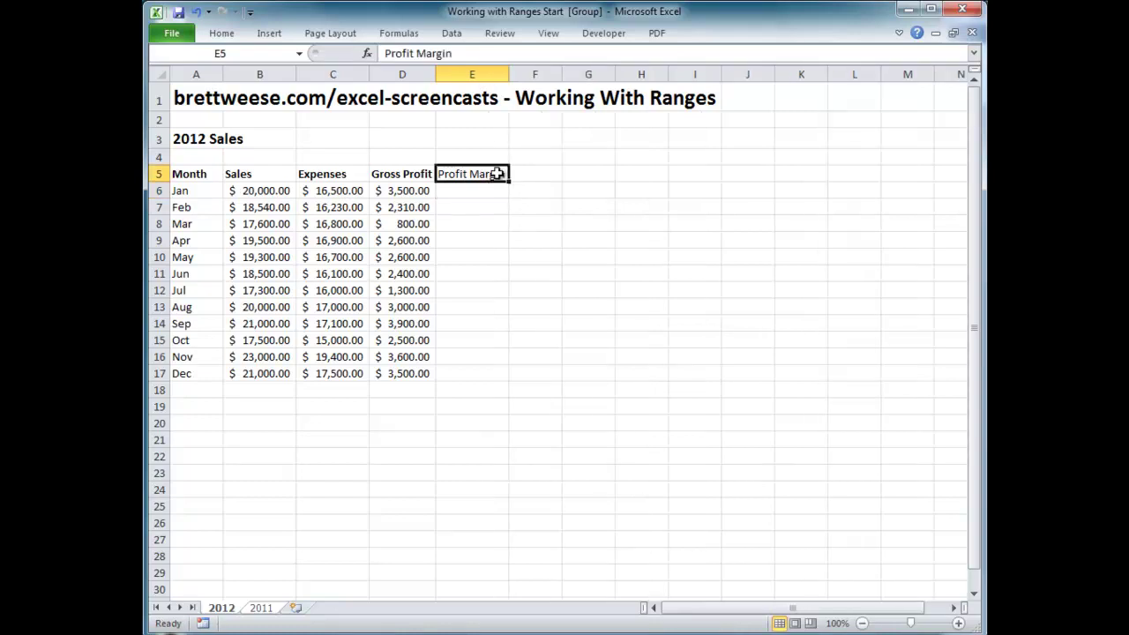
key(ctrl+b)
Check the new heading on the 2011 sheet, select E6:E17 there, and return to cell E6 on the 2012 sheet
click(262, 609)
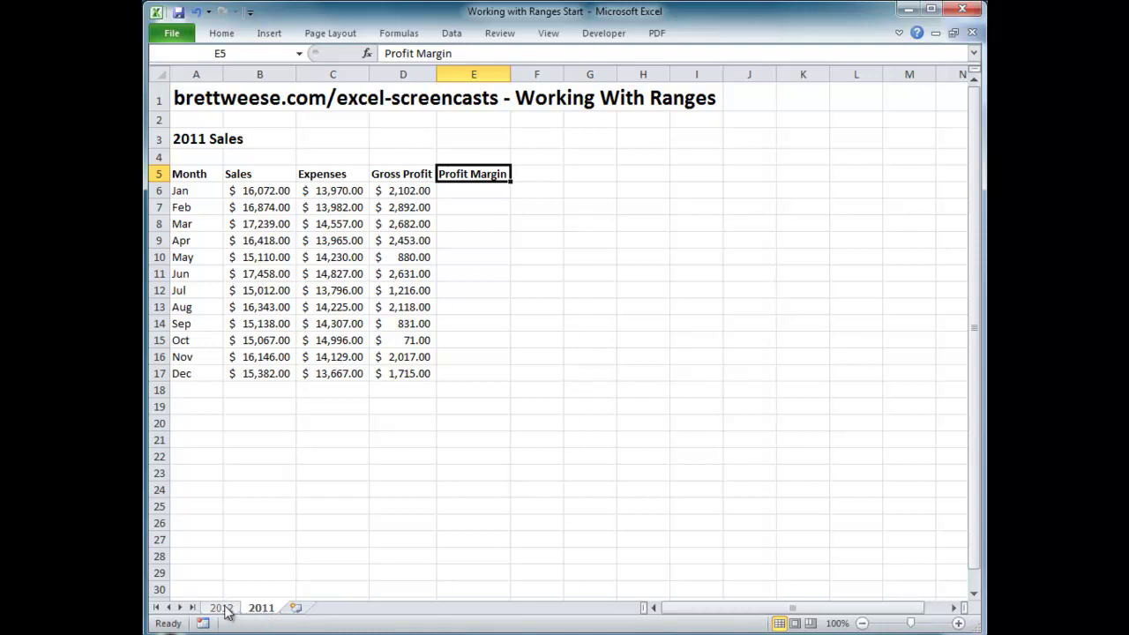
click(472, 189)
drag(472, 188, 449, 368)
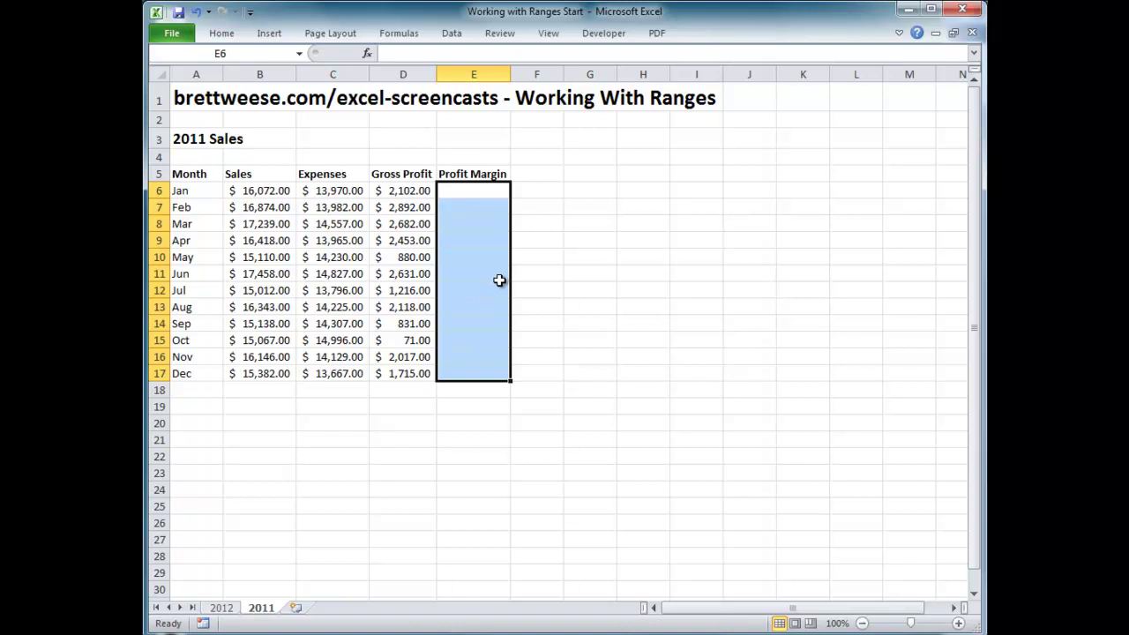
click(222, 608)
click(474, 193)
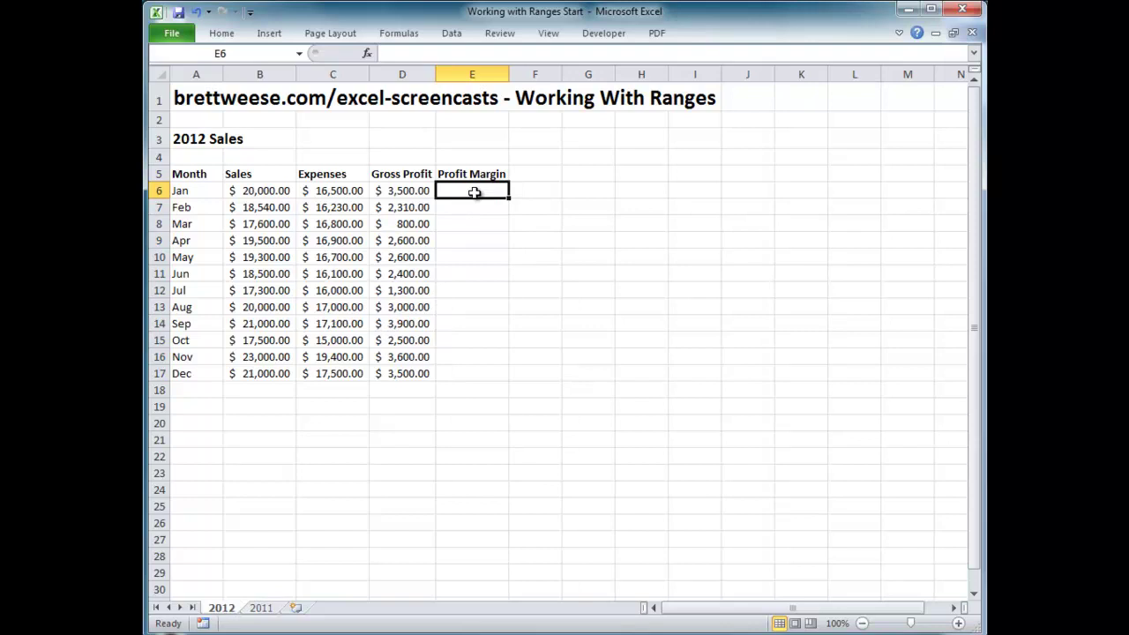
Group the 2012 and 2011 sheets, change the heading in E5 to "Gross Profit Margin", and autofit column E
ctrl+click(263, 608)
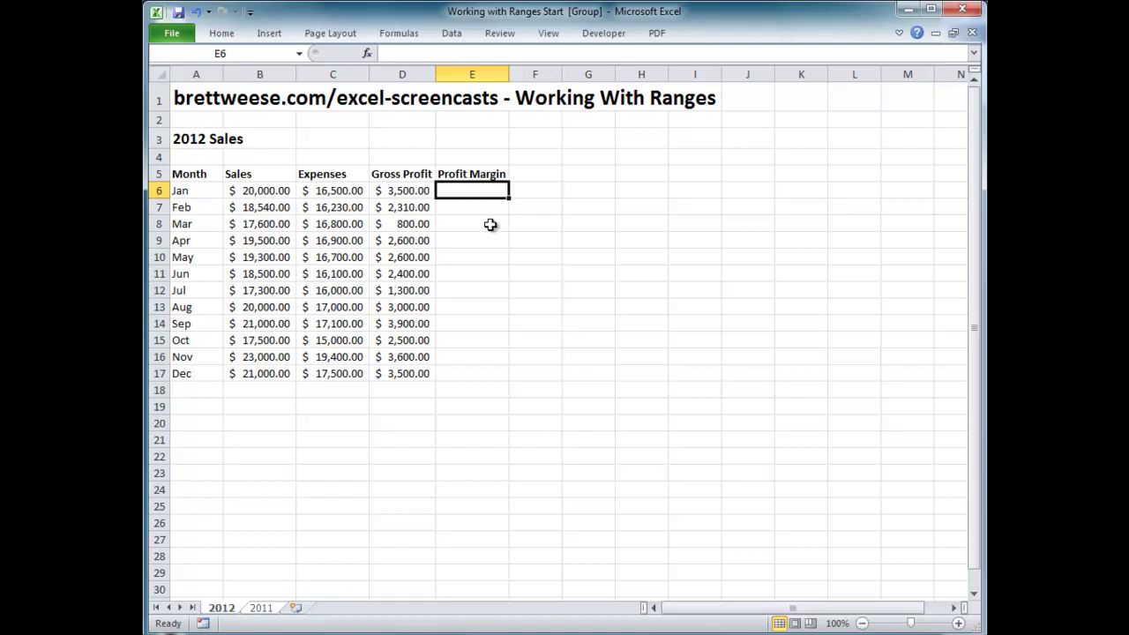
click(477, 174)
text(Gross Profit Margin)
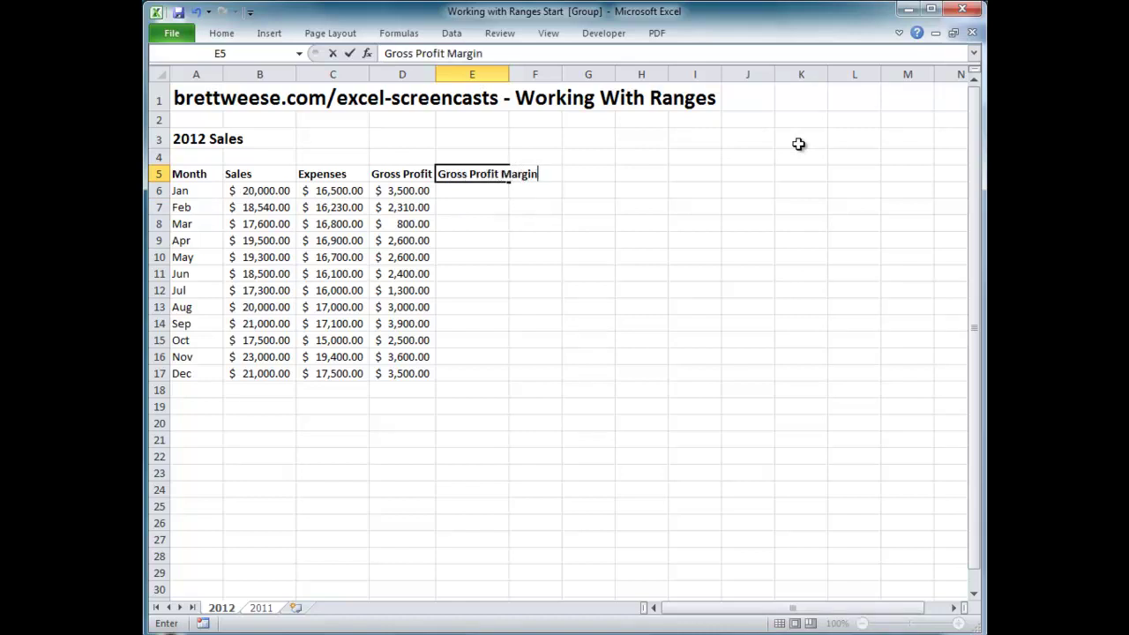
key(Return)
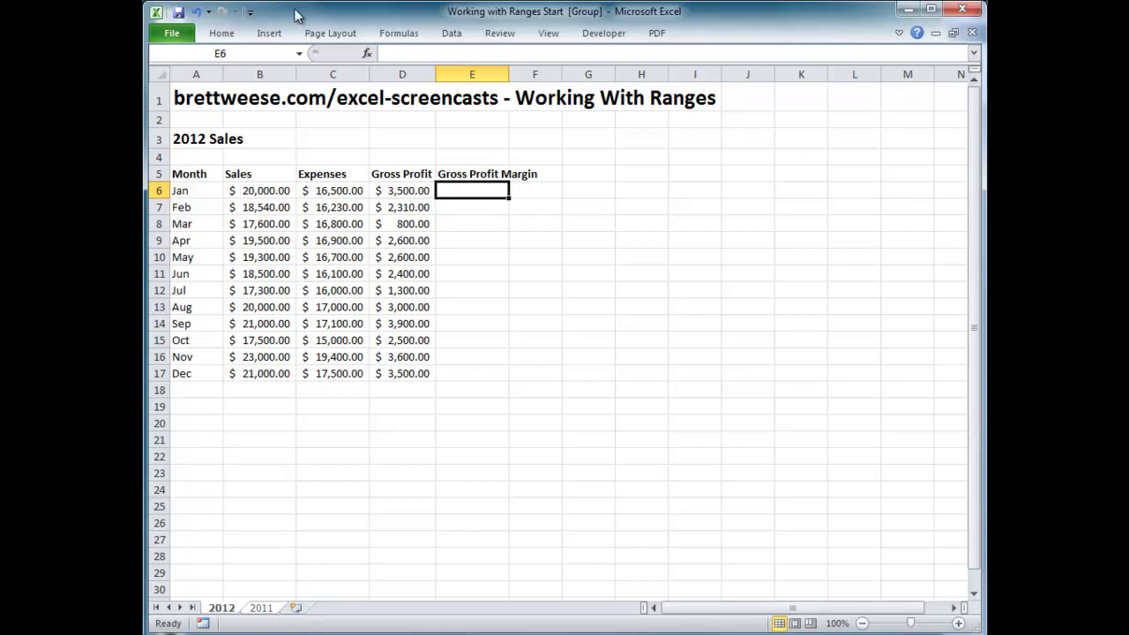
double_click(508, 74)
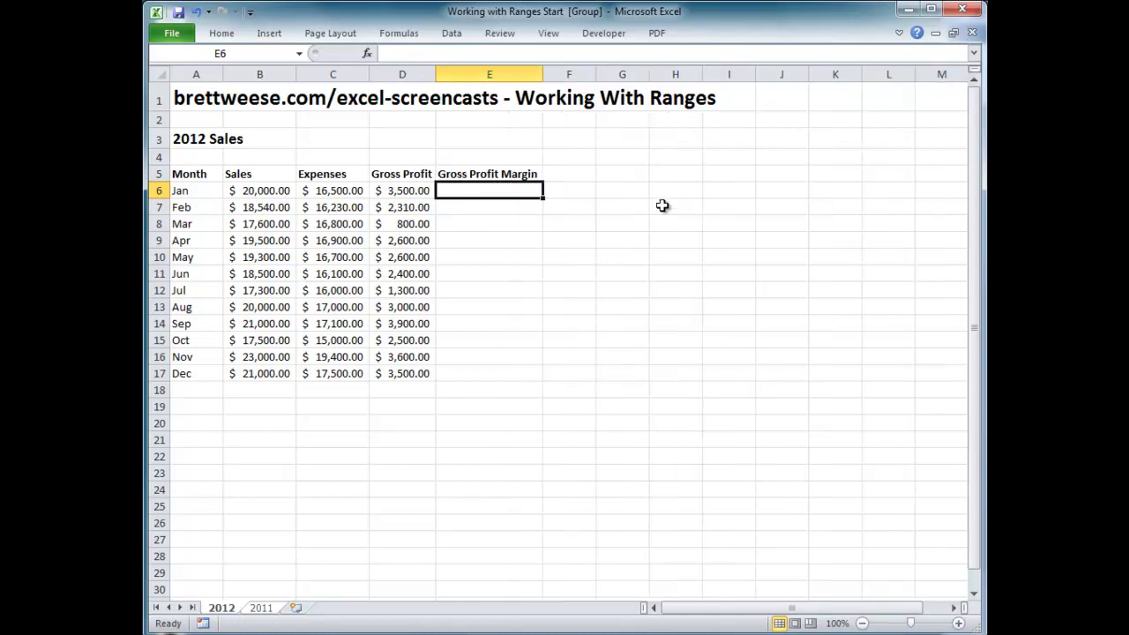
Enter the January gross profit margin formula =1-C6/B6 in E6
text(1-)
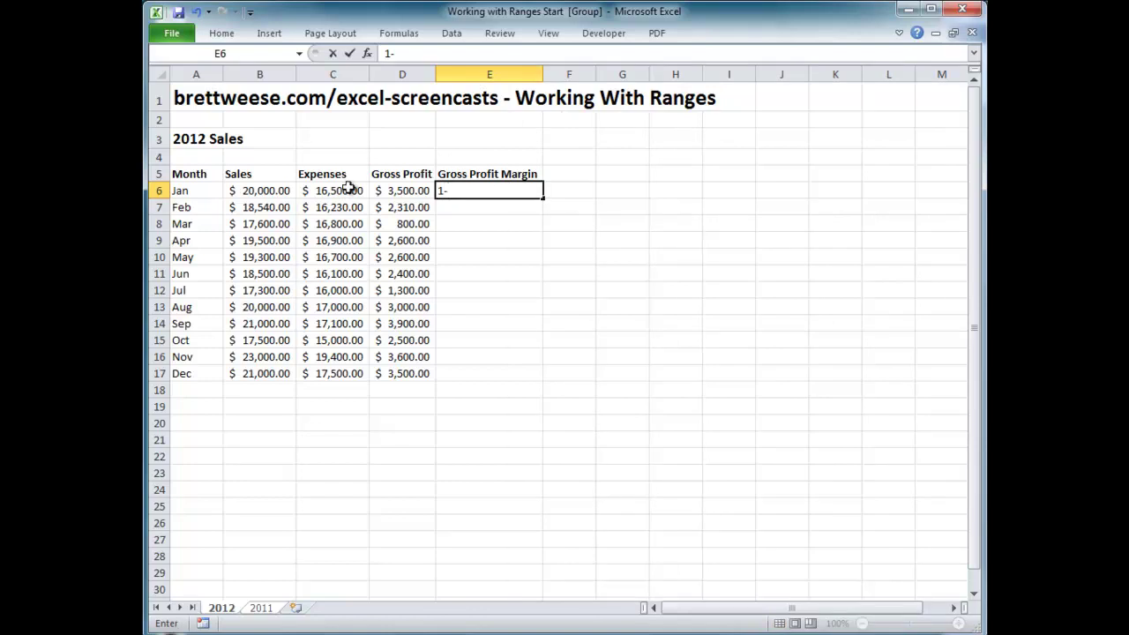
click(342, 190)
click(448, 189)
click(385, 53)
text(=)
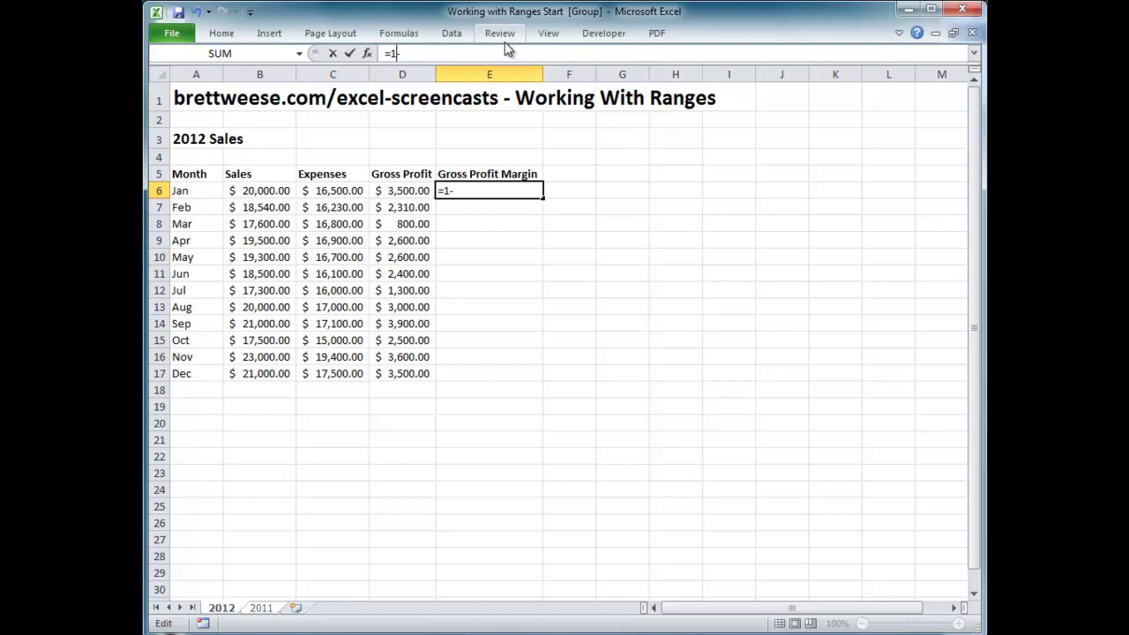
key(F2)
key(Left)
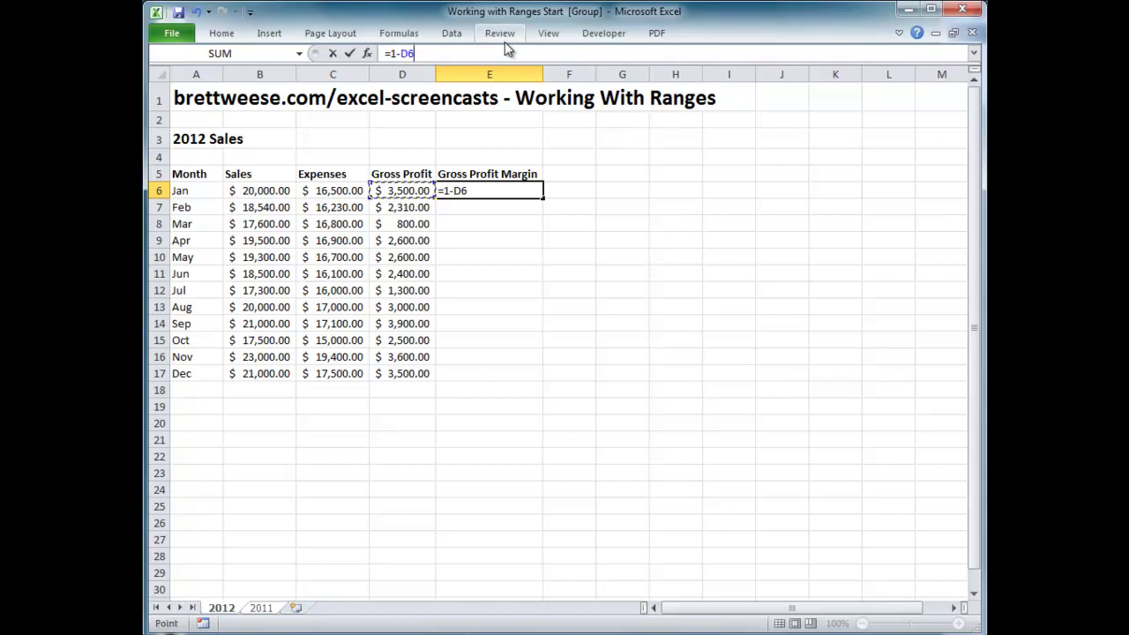
key(Left)
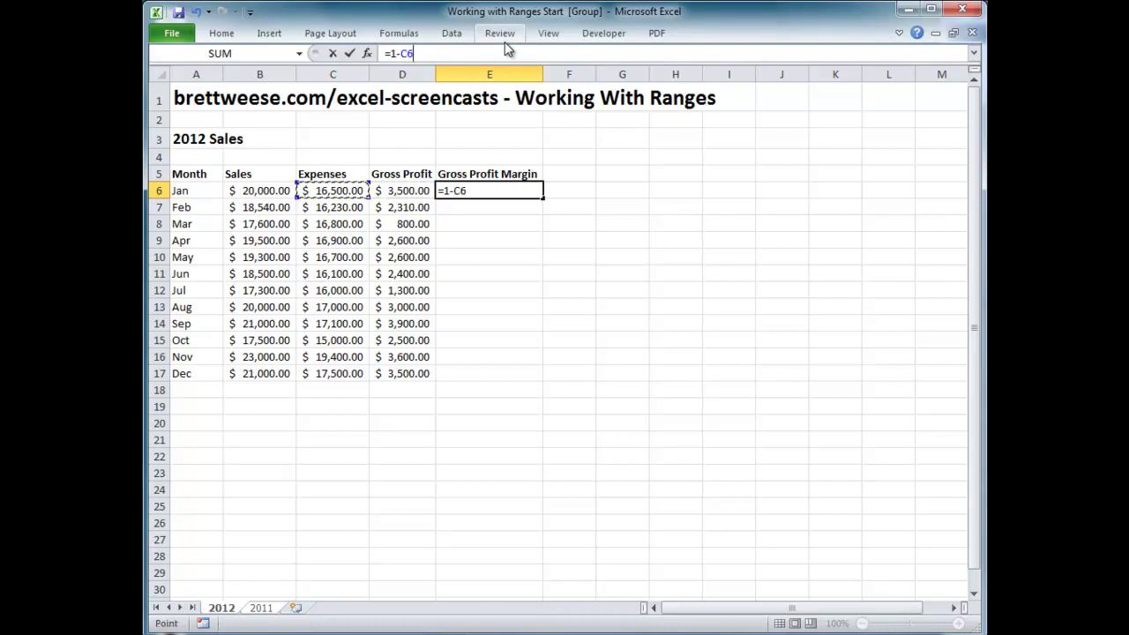
text(/)
key(Left)
key(Left)
key(Left)
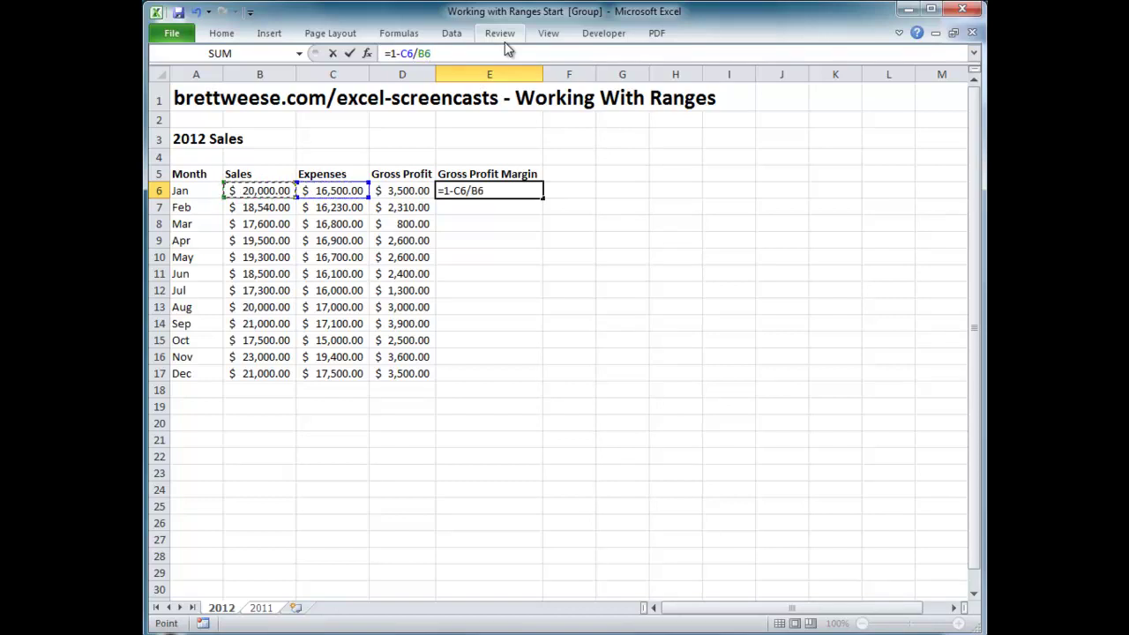
key(Return)
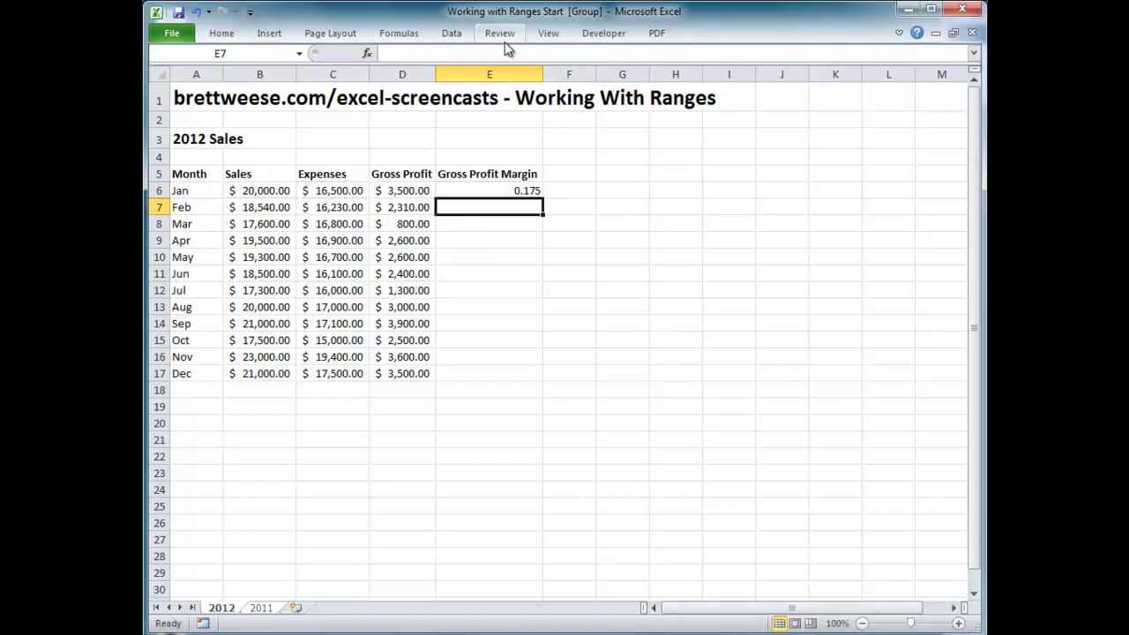
Fill the margin formula from E6 down to E17 and format the range as percentages
click(516, 191)
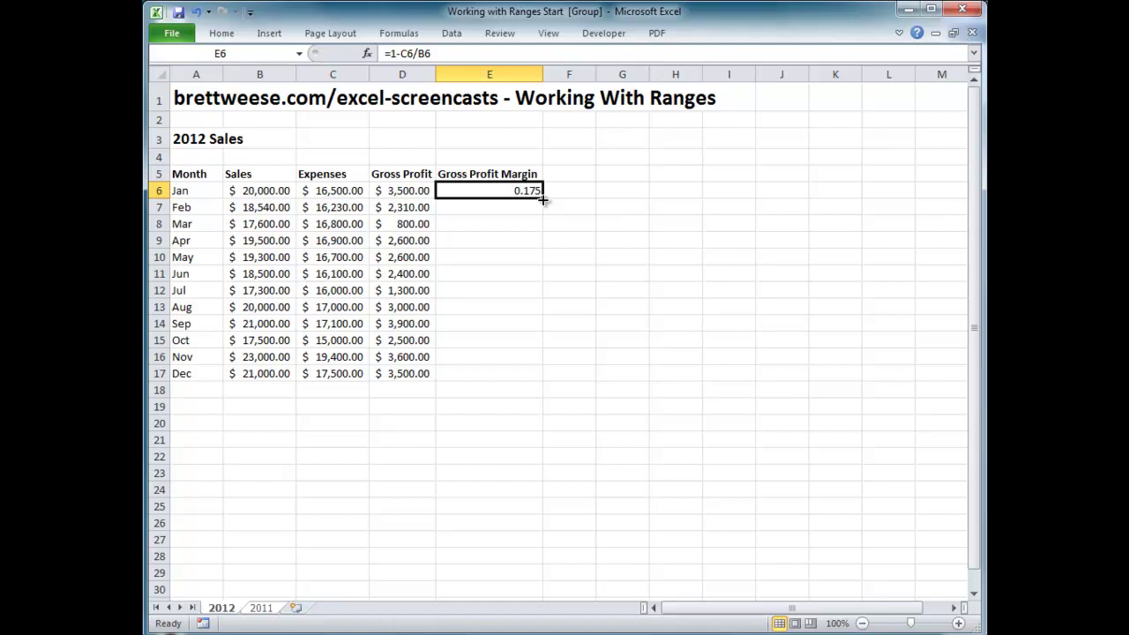
double_click(543, 200)
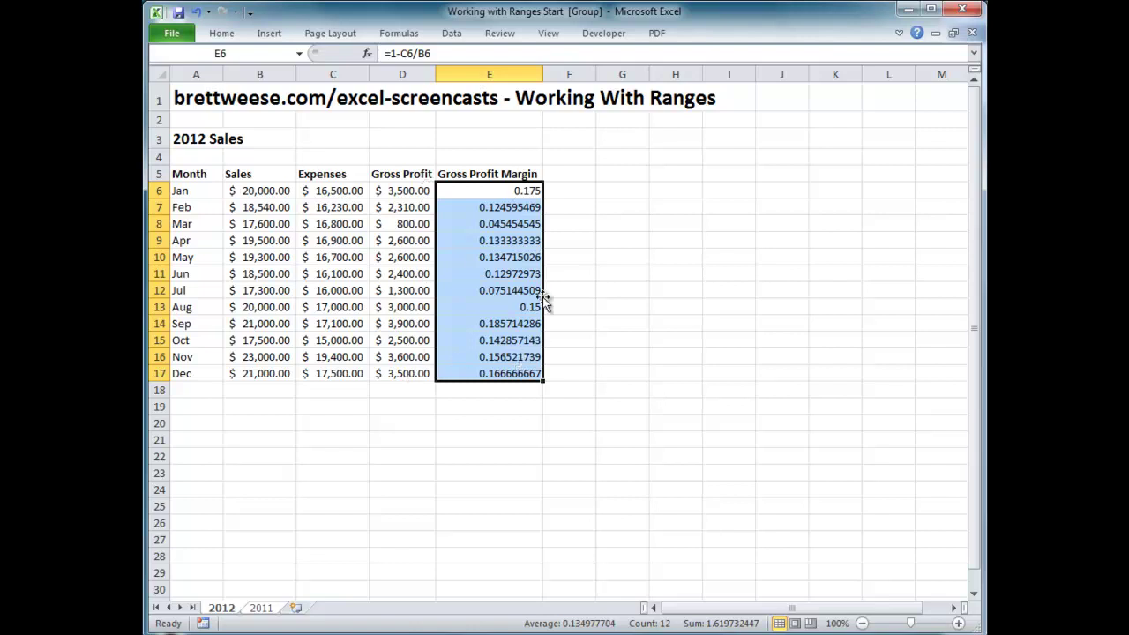
click(234, 36)
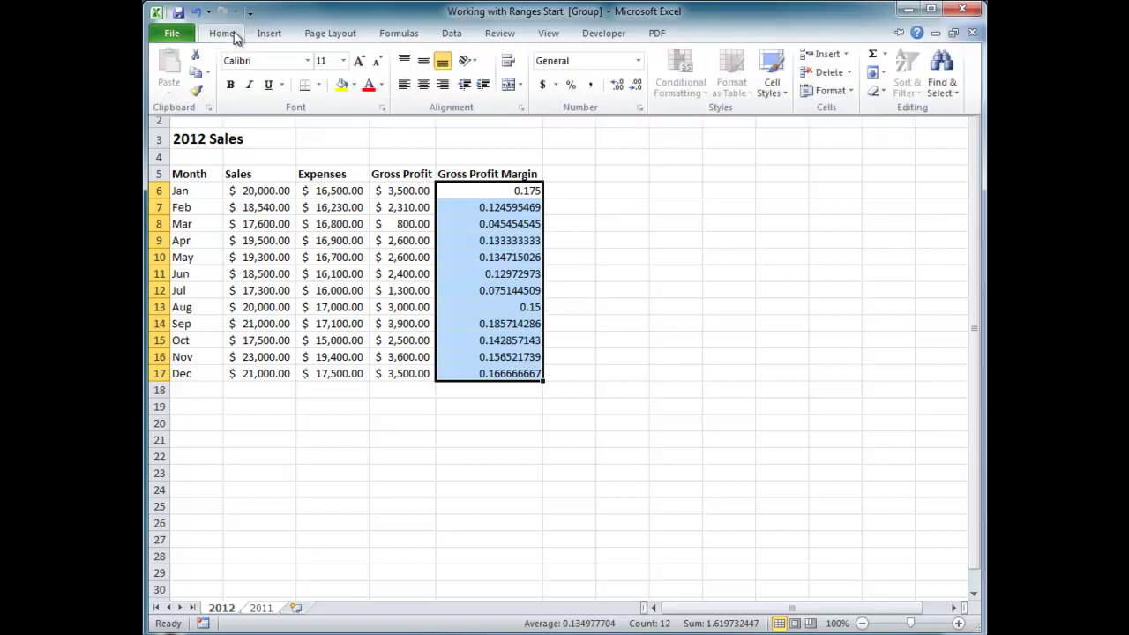
click(573, 88)
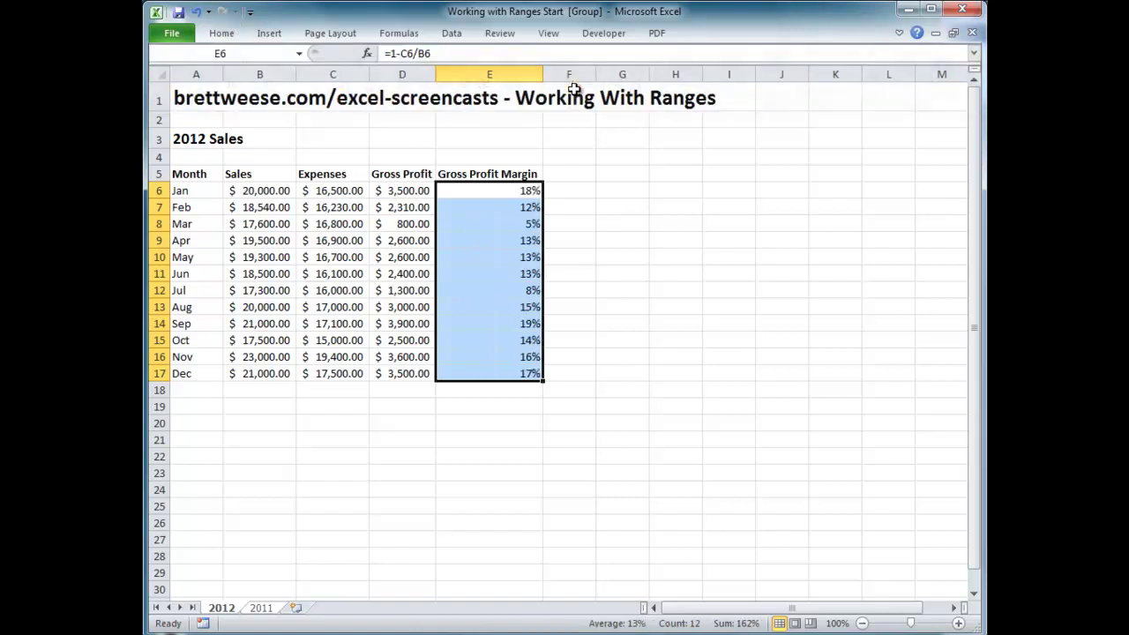
Deselect the range by choosing F5, check the Gross Profit Margin column on the 2011 sheet, and return to the 2012 sheet
click(584, 173)
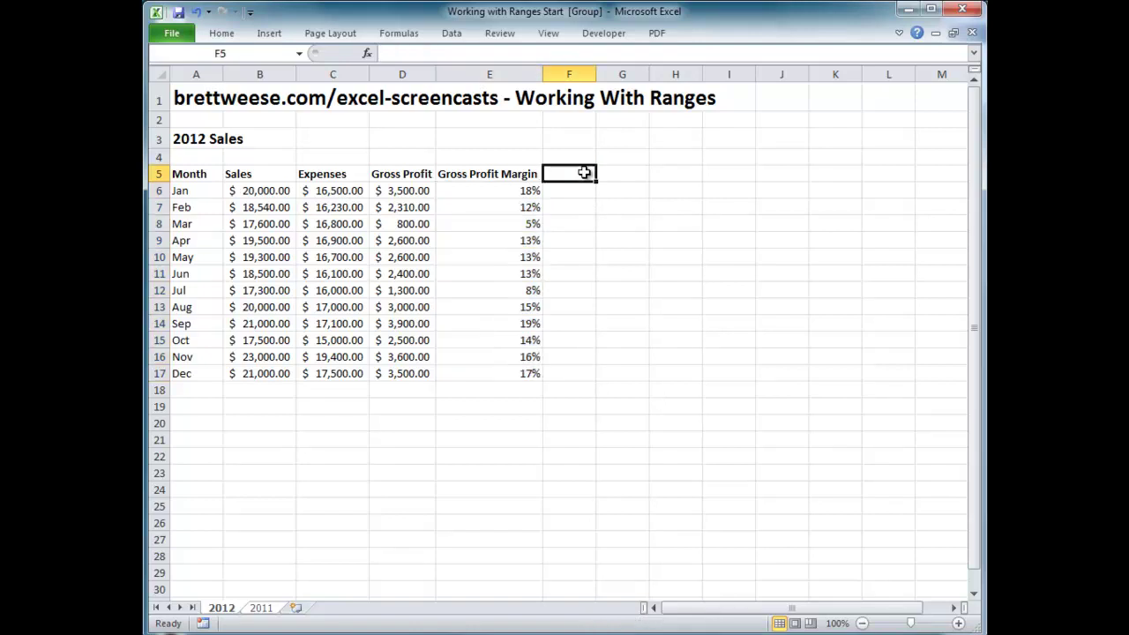
click(271, 608)
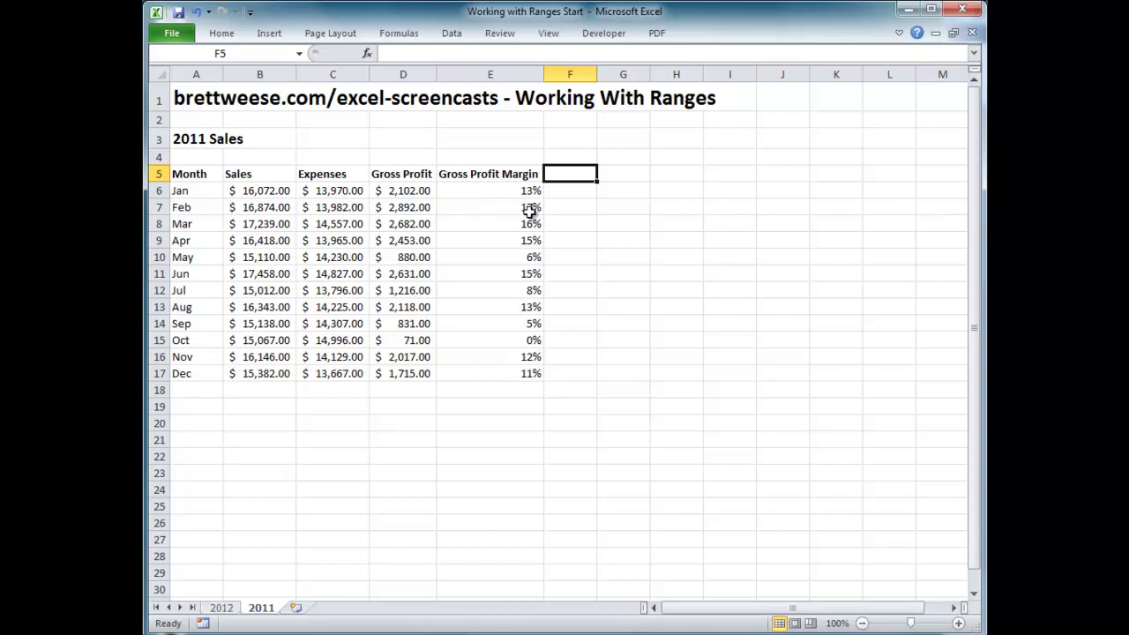
key(ctrl+Page_Up)
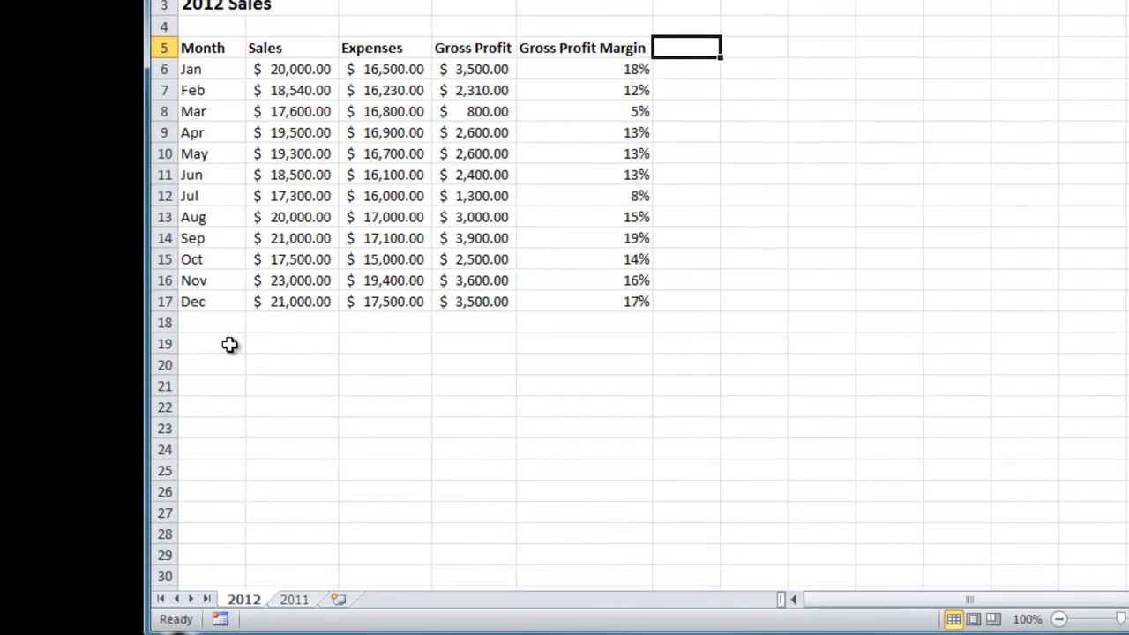
Enter the label "Totals" in A19 and move to B19 beneath the Sales column
click(229, 345)
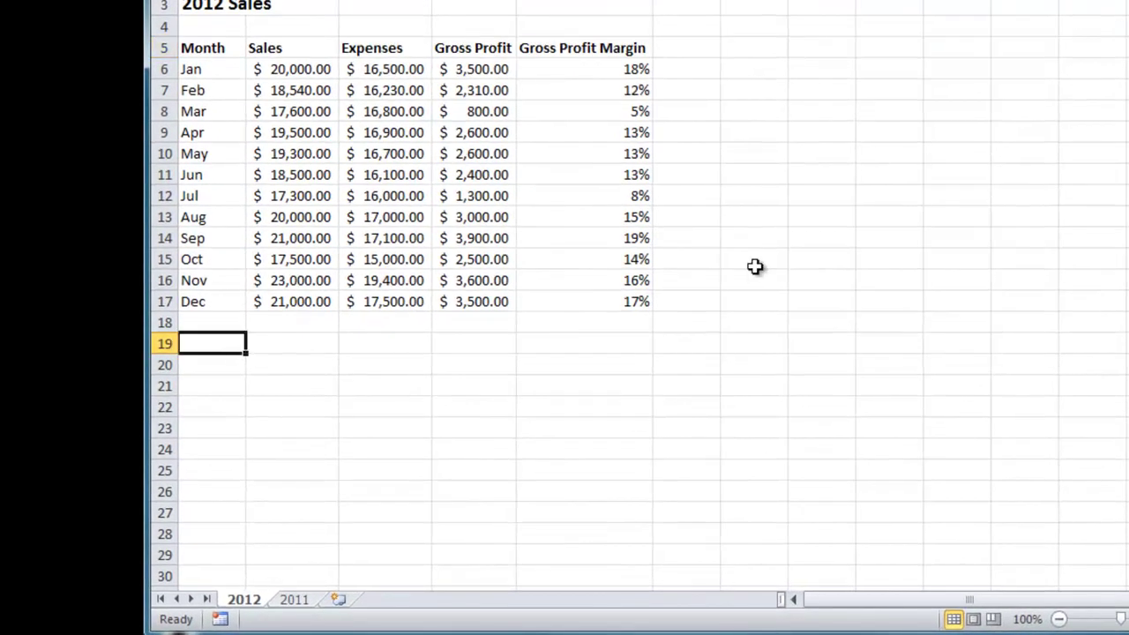
text(Totals)
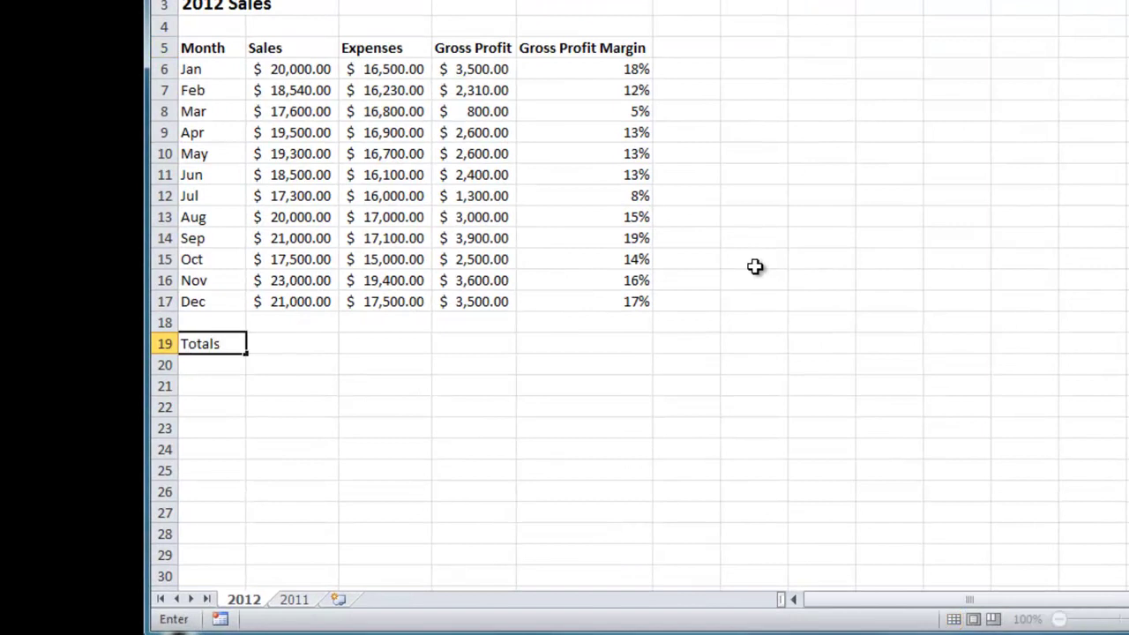
key(Tab)
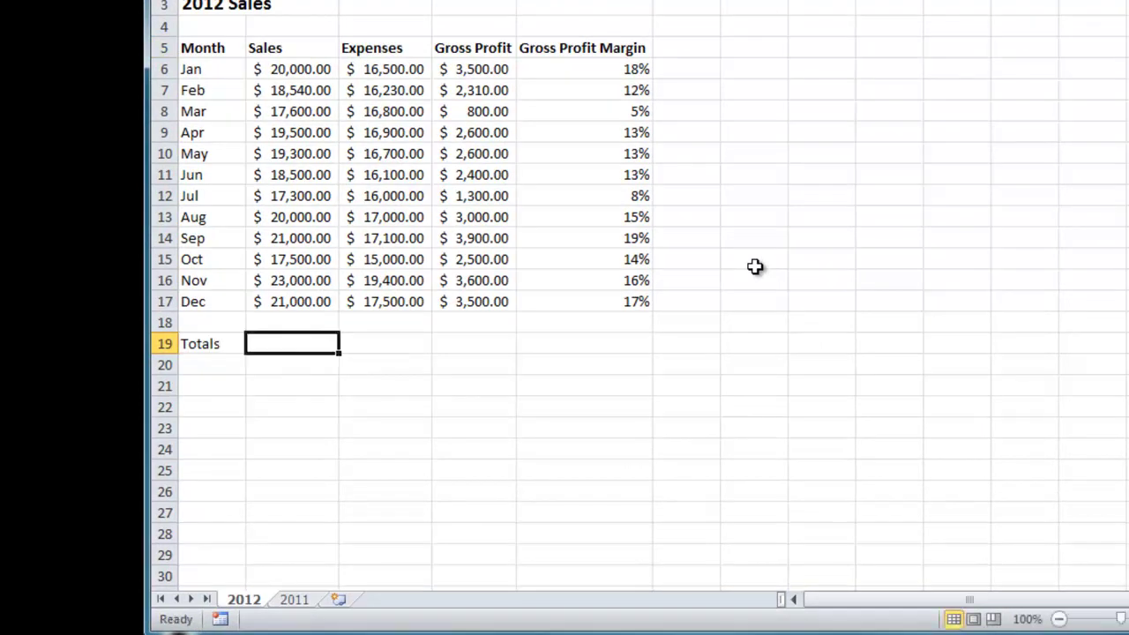
key(Left)
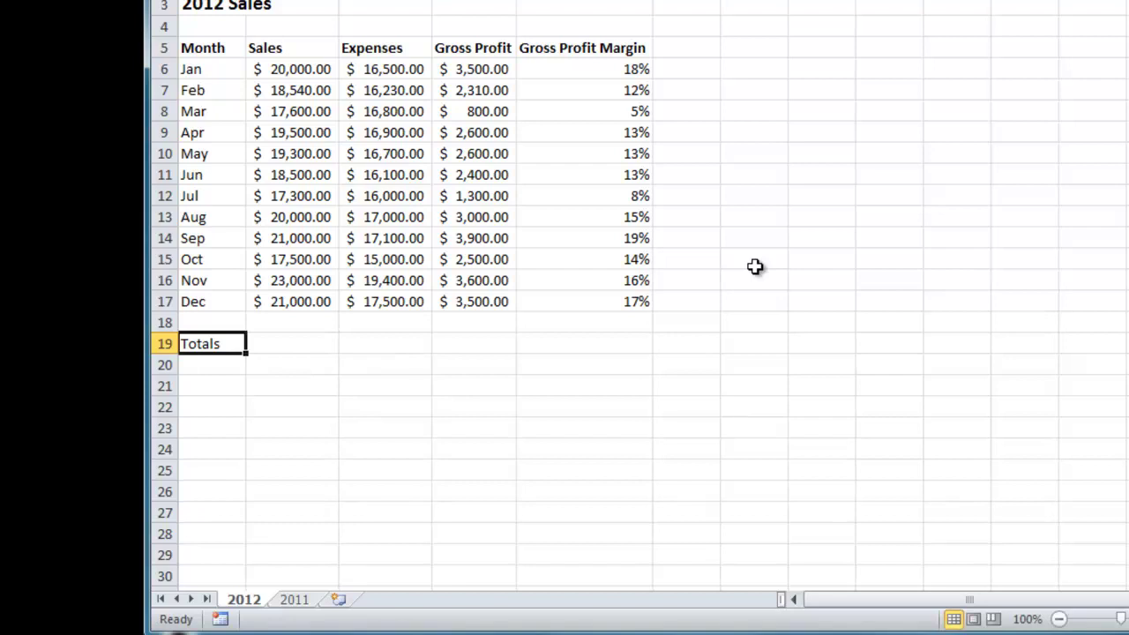
key(Right)
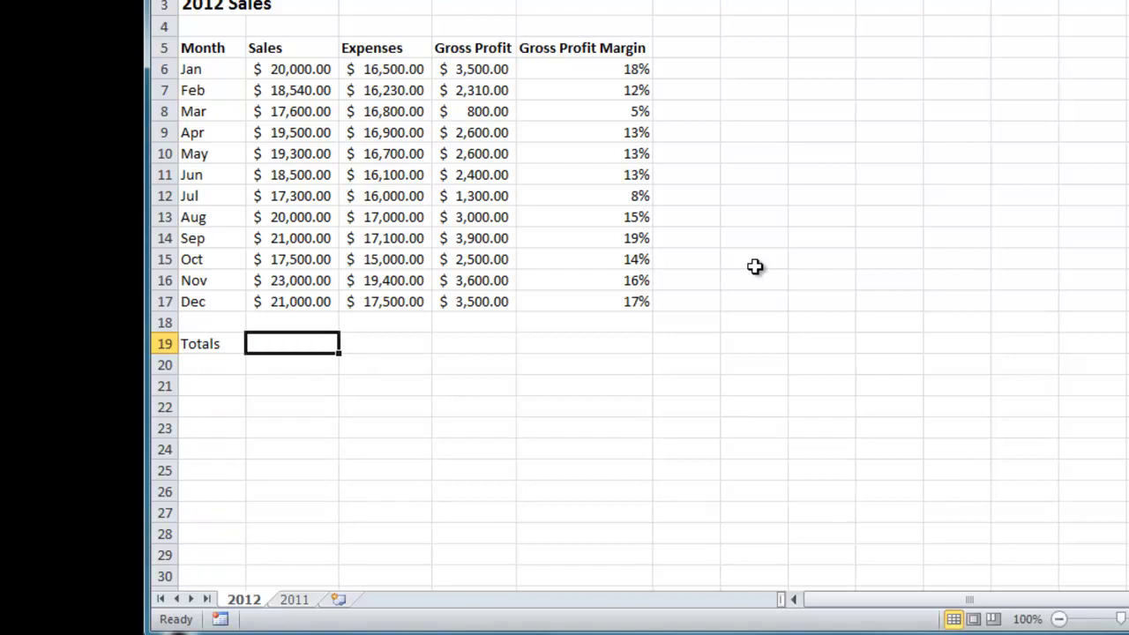
Discard the formula started in B19 and clear the label from A19
text(=)
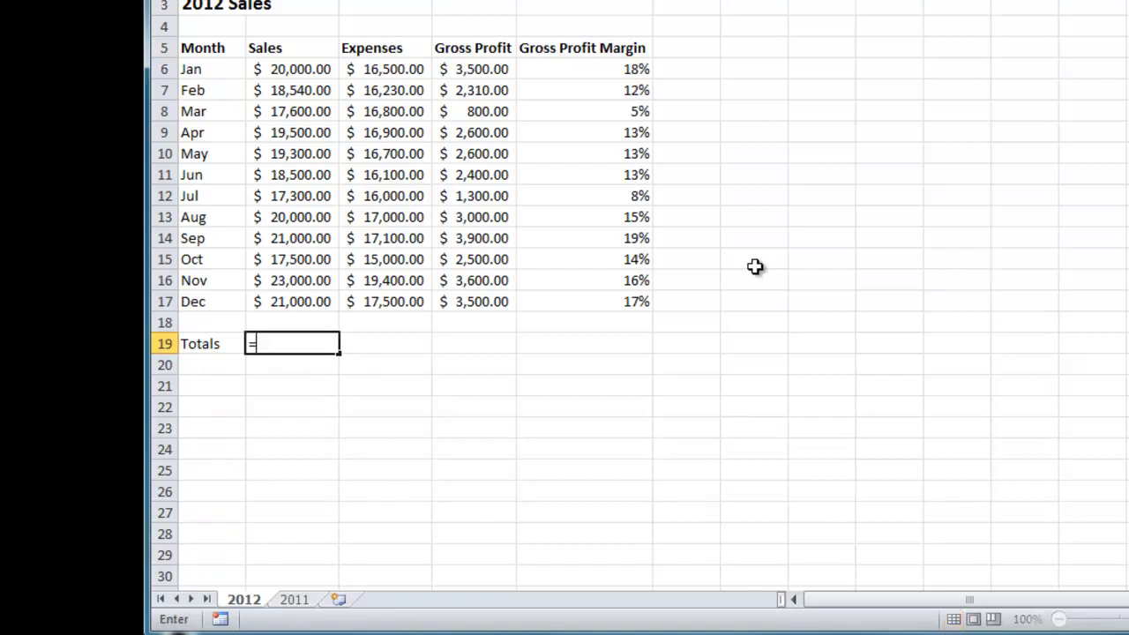
key(BackSpace)
click(214, 343)
key(Delete)
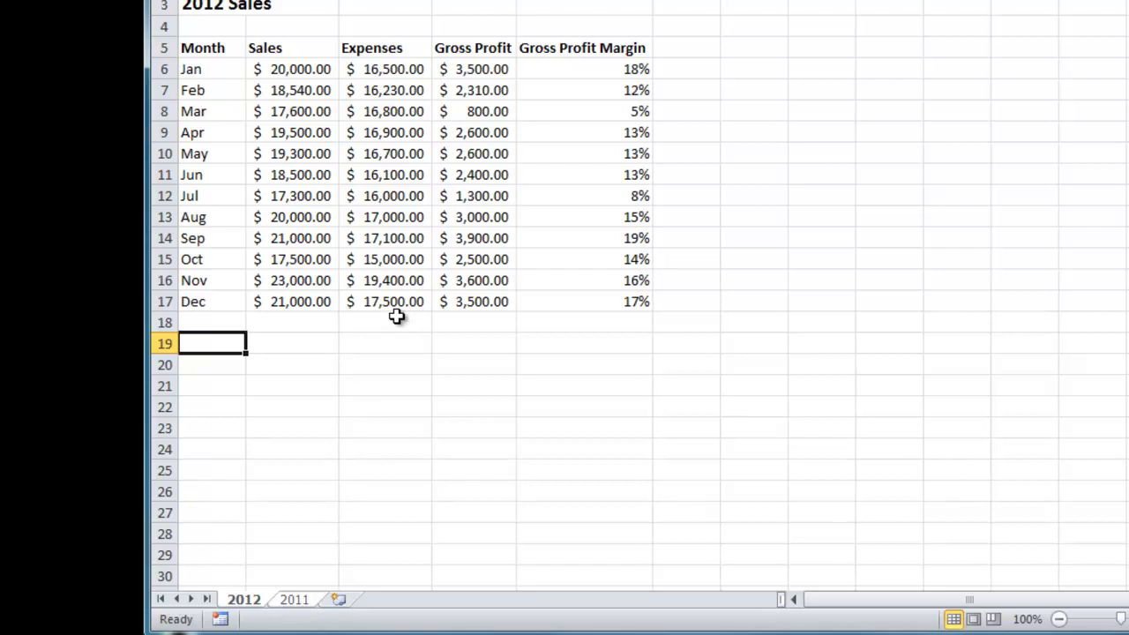
Enter the label "Totals" in A19 and start a SUM formula in B19 beneath the Sales column
text(Totals)
key(Tab)
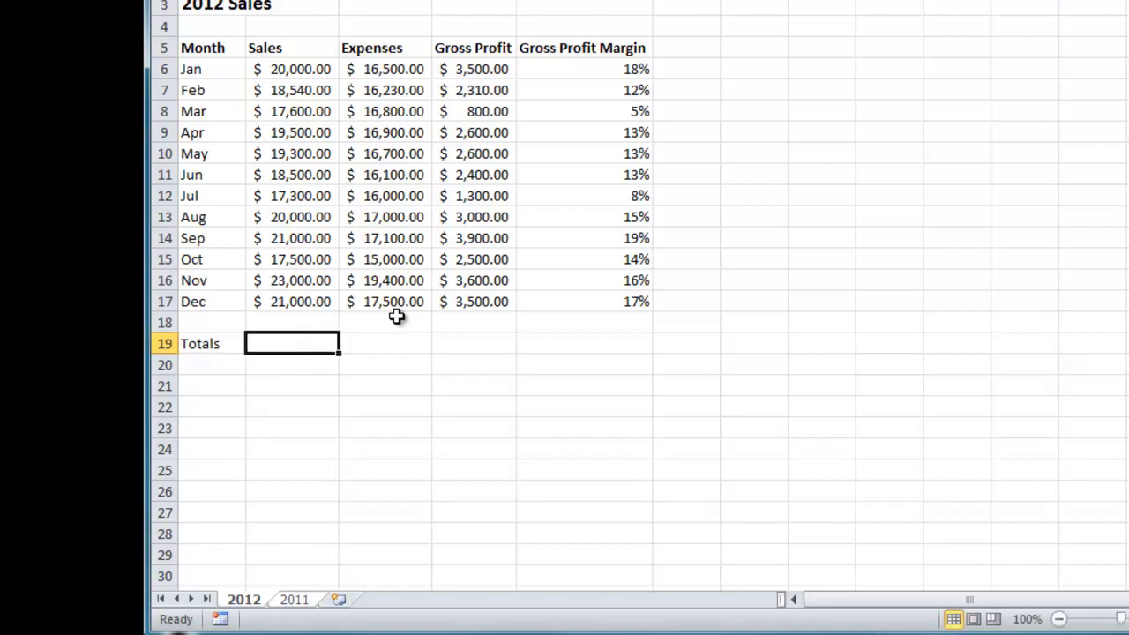
text(=s)
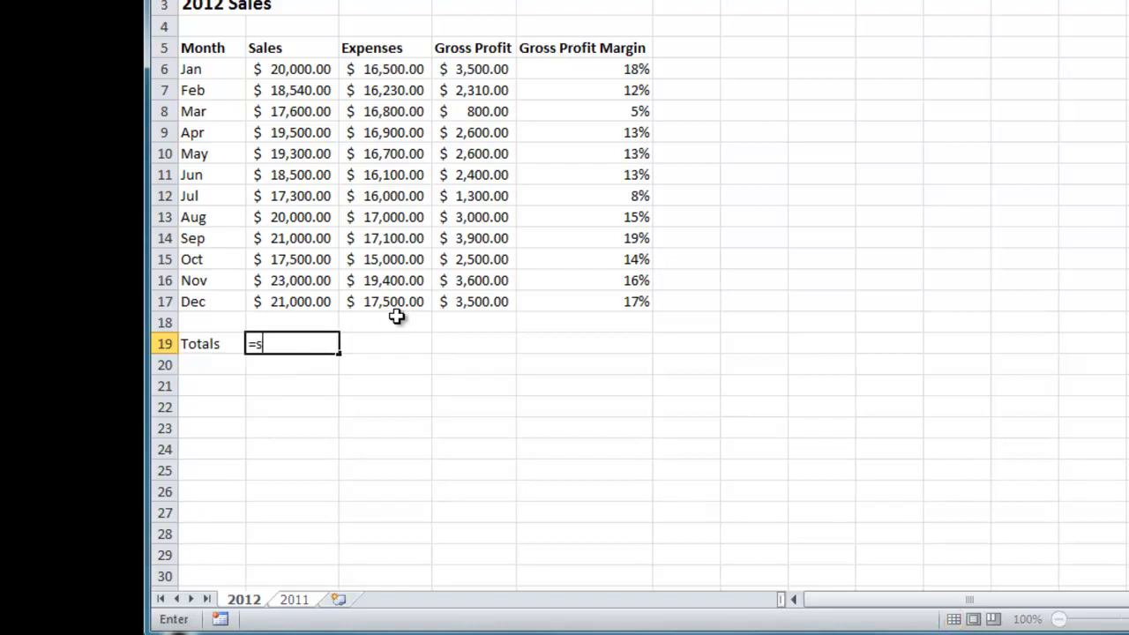
text(um()
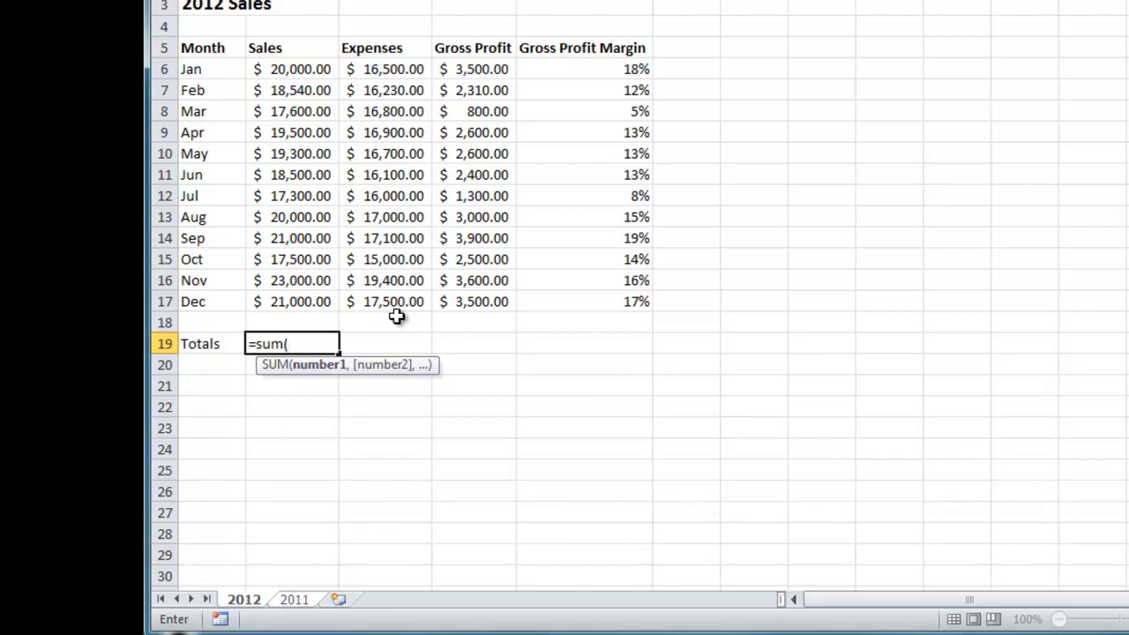
Try picking B6:B17 as the SUM range in B19, and remove that reference from the formula again
click(305, 69)
drag(305, 69, 295, 300)
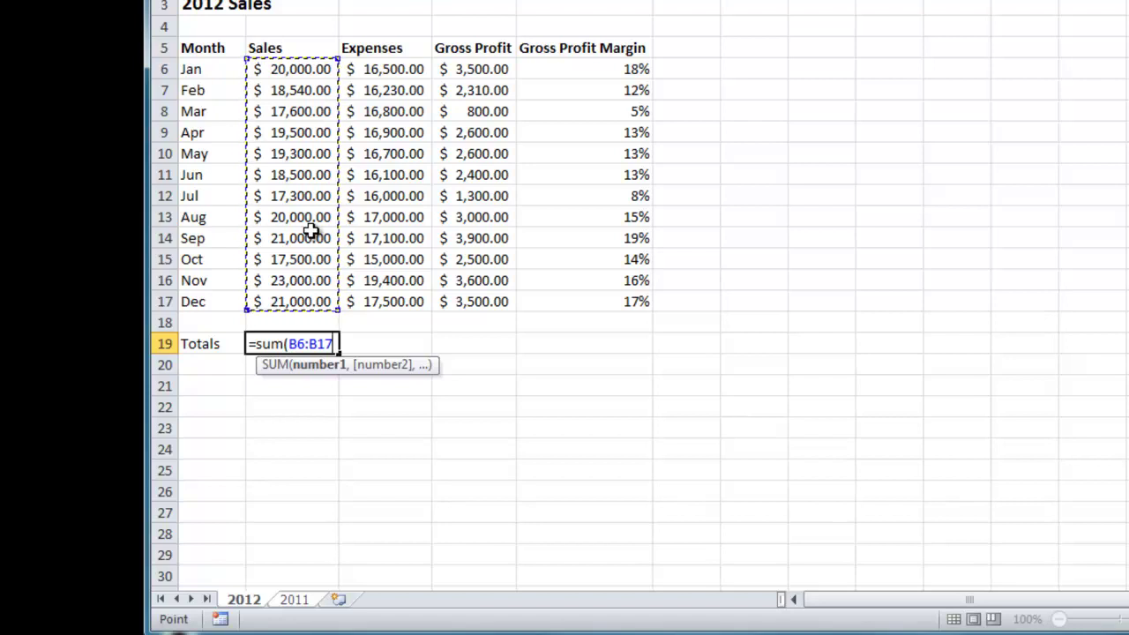
key(BackSpace)
key(BackSpace)
key(BackSpace)
key(BackSpace)
key(BackSpace)
key(BackSpace)
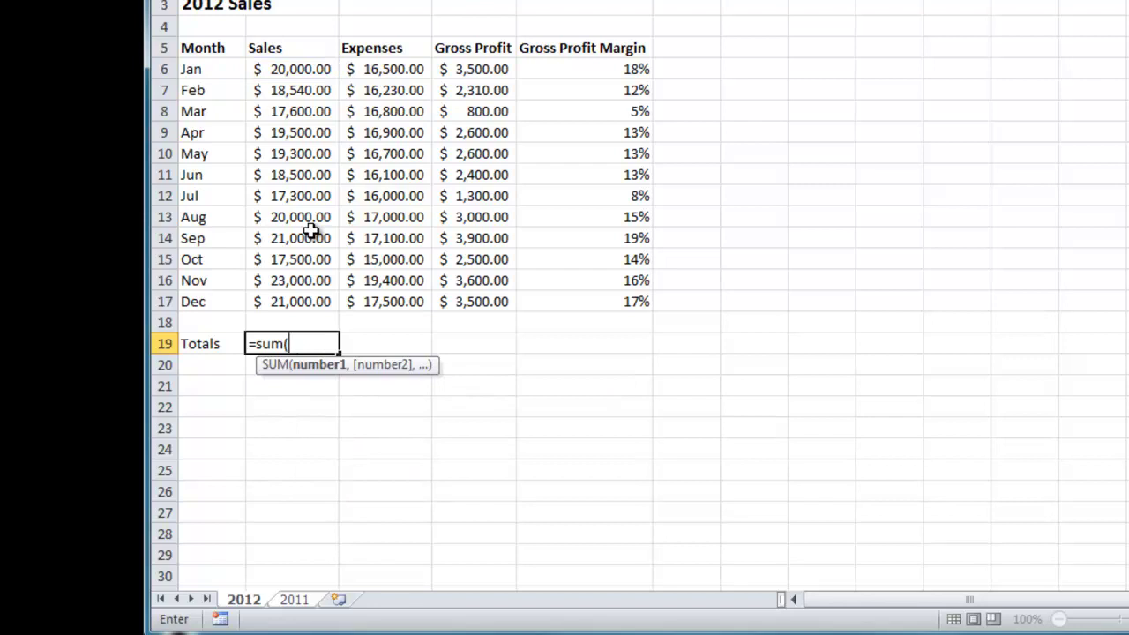
Complete the Sales total in B19 as =sum(B6:B17), extending the reference from December up to January
key(Up)
key(Up)
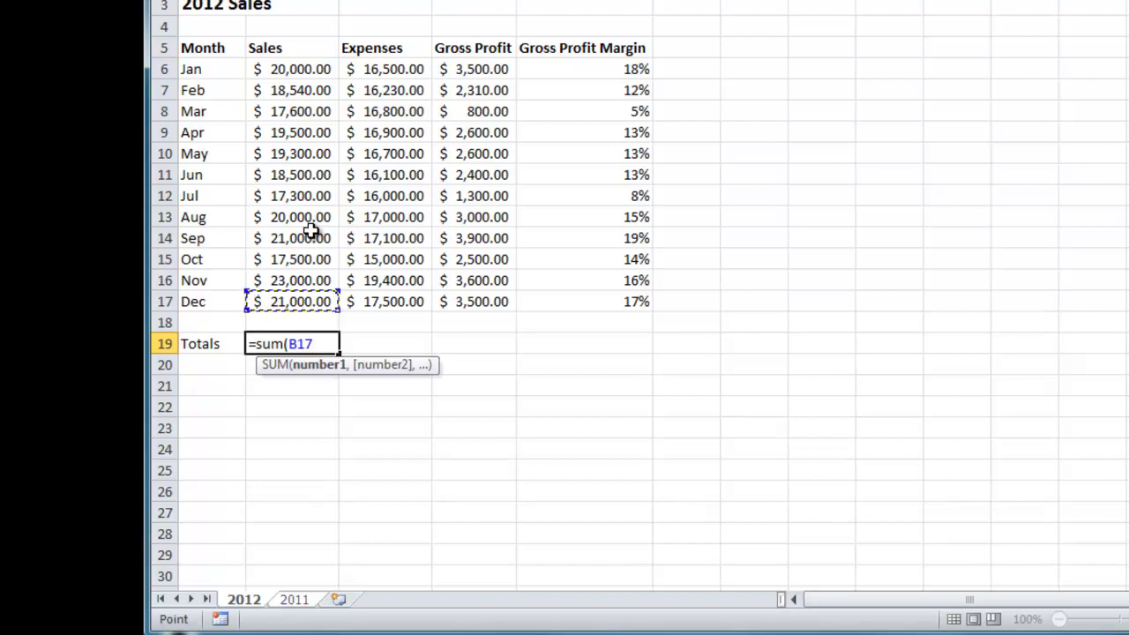
key(ctrl+shift+Up)
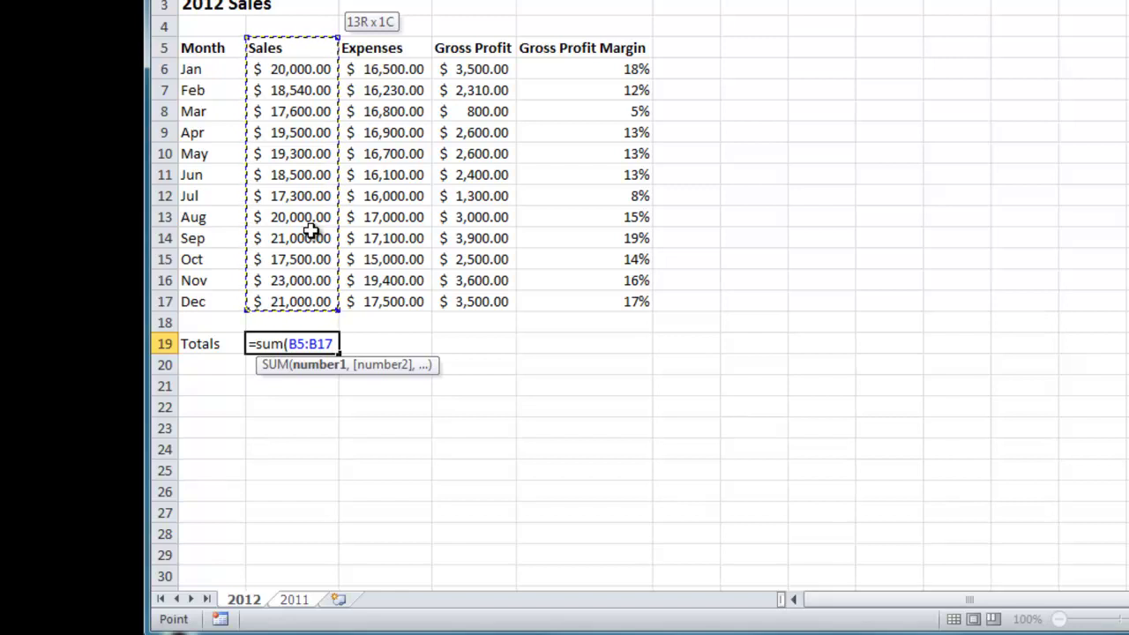
key(shift+Down)
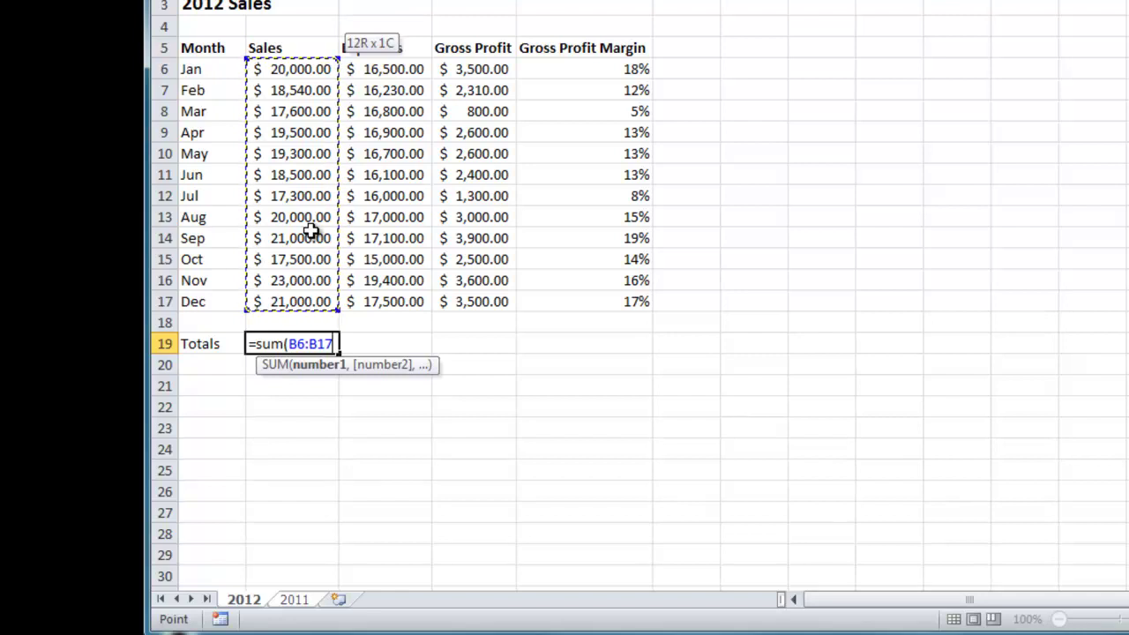
text())
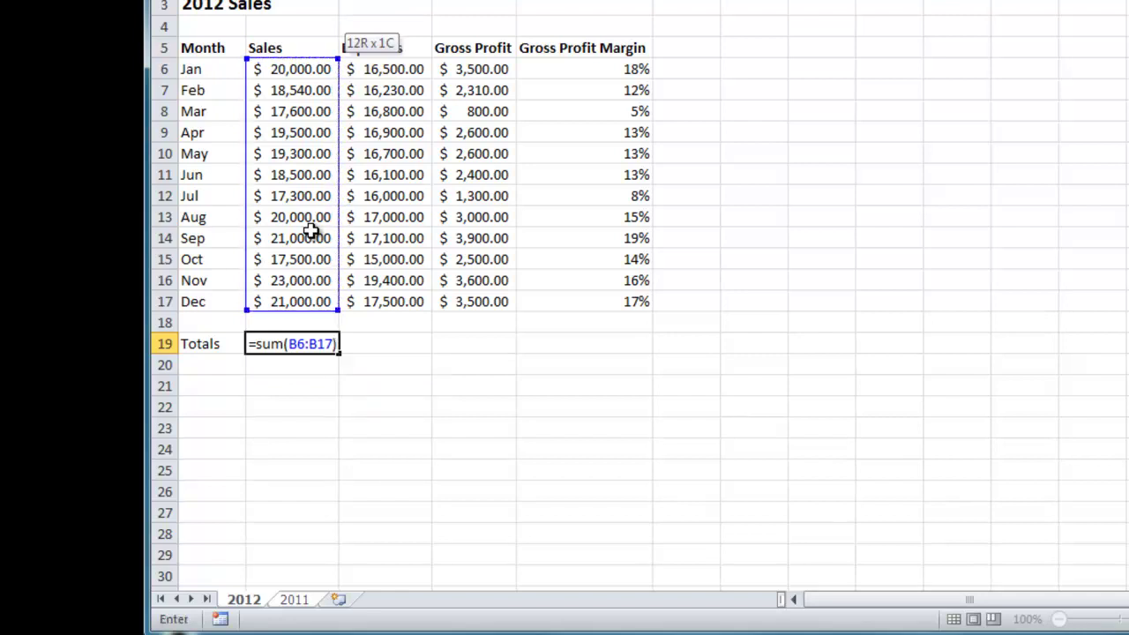
key(Return)
Enter the Expenses total formula =sum(C6:C17) in C19
key(Right)
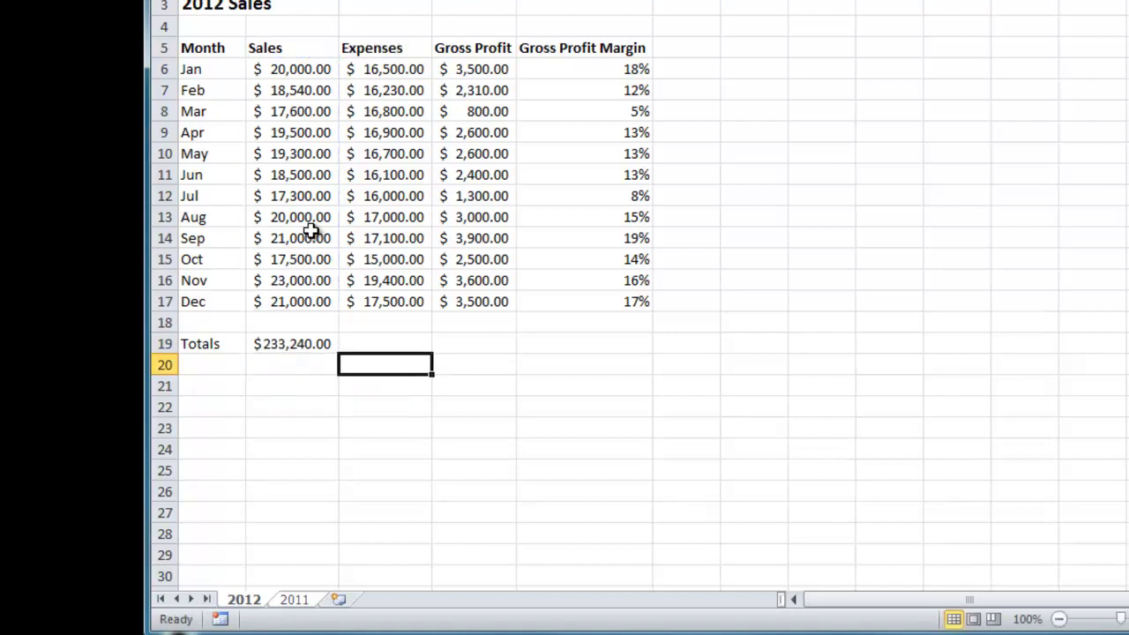
key(Up)
text(=sum)
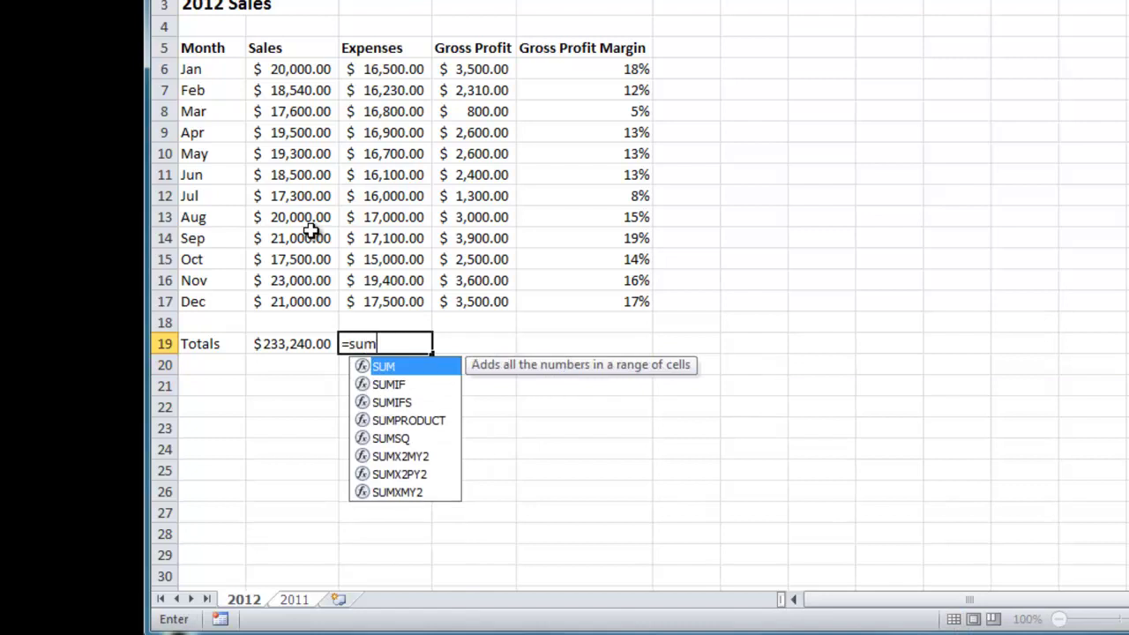
text(()
key(Up)
key(Up)
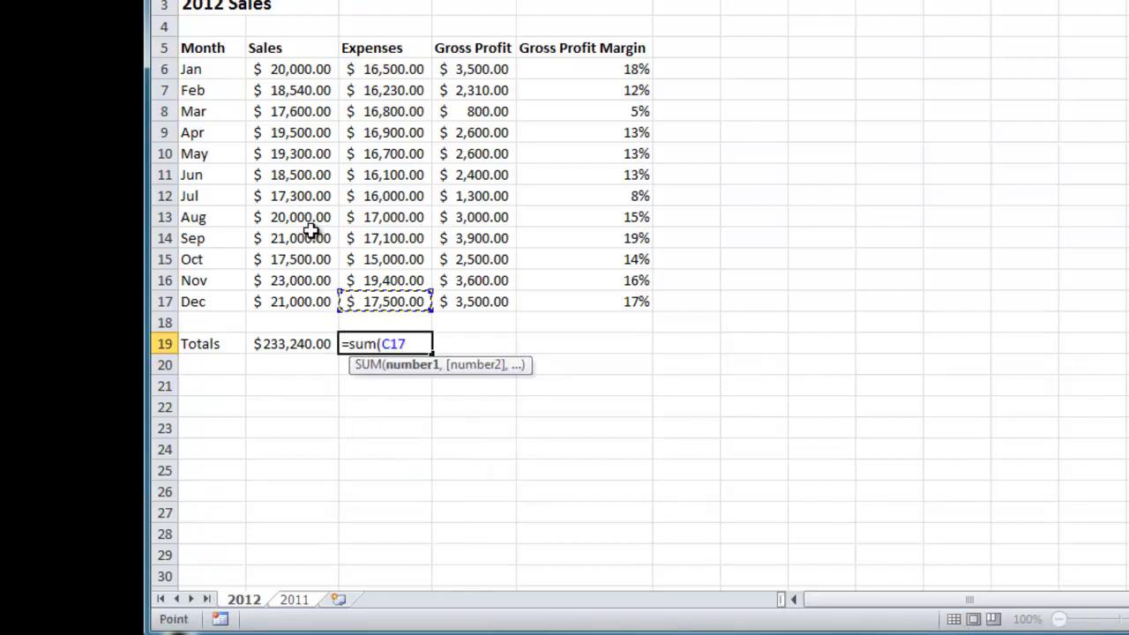
key(ctrl+shift+Up)
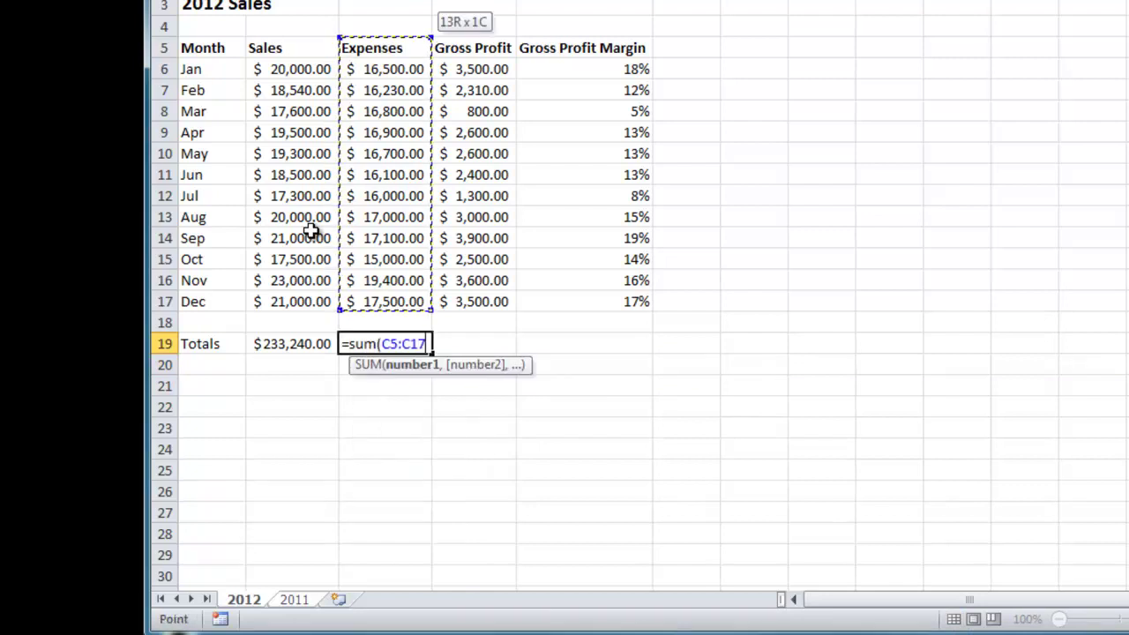
key(shift+Down)
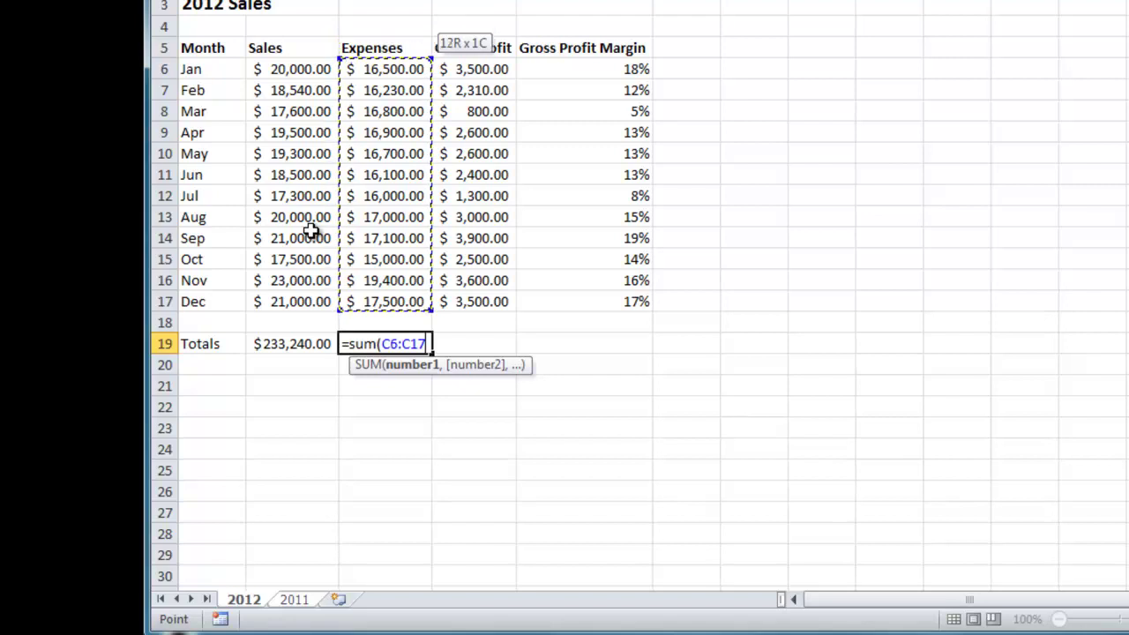
text())
key(Return)
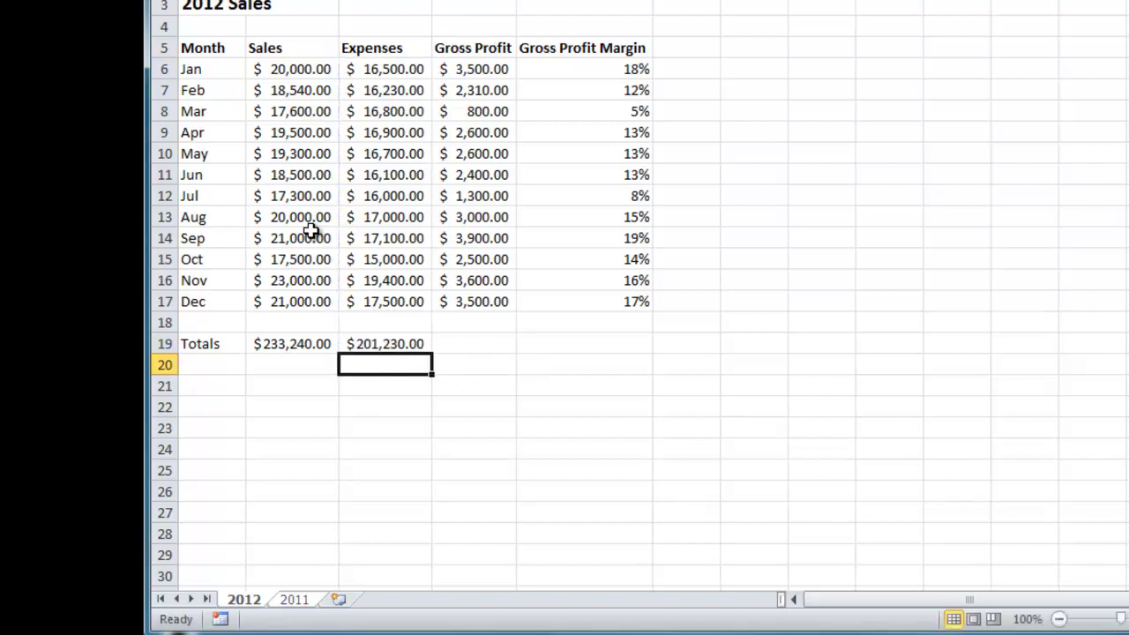
Enter the Gross Profit total formula =sum(D6:D17) in D19
key(Right)
key(Up)
text(=sum()
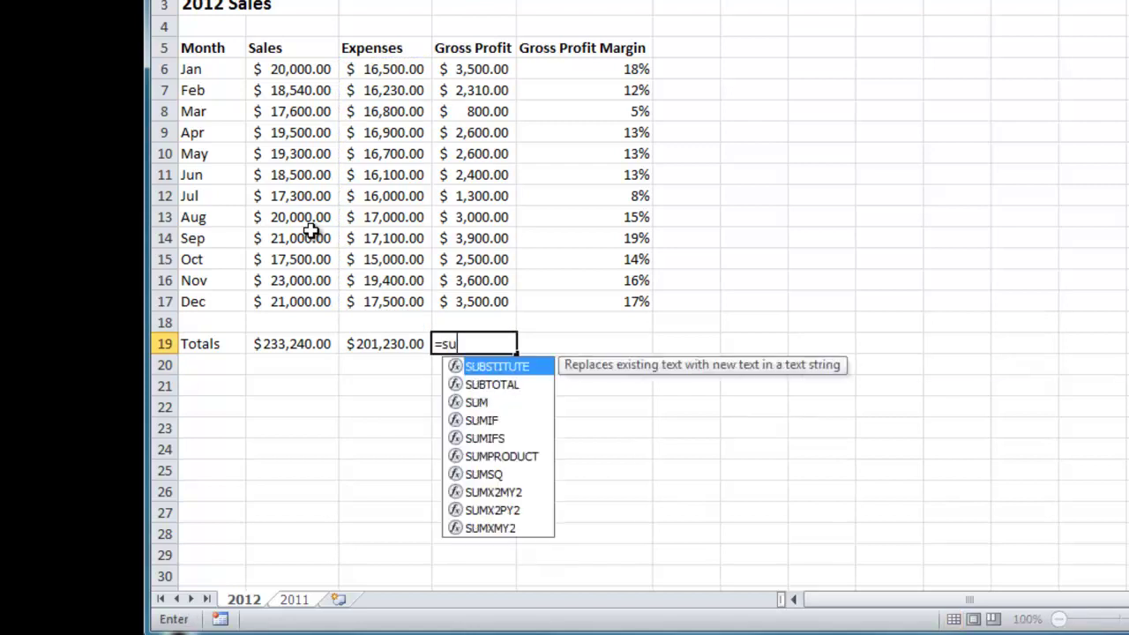
key(Up)
key(Up)
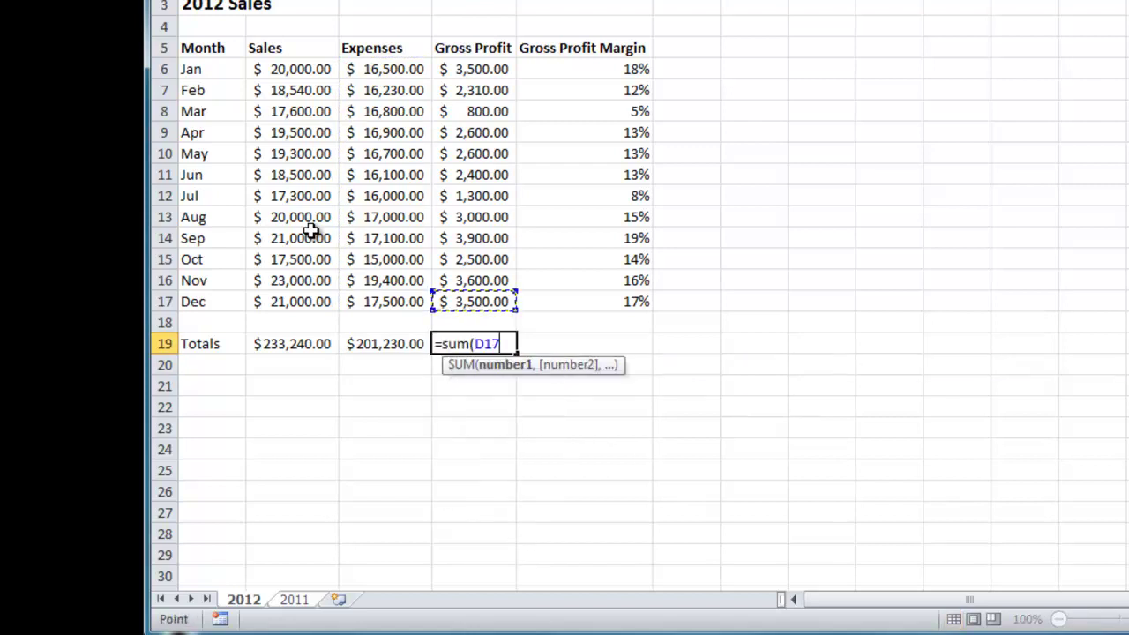
key(ctrl+shift+Up)
key(shift+Down)
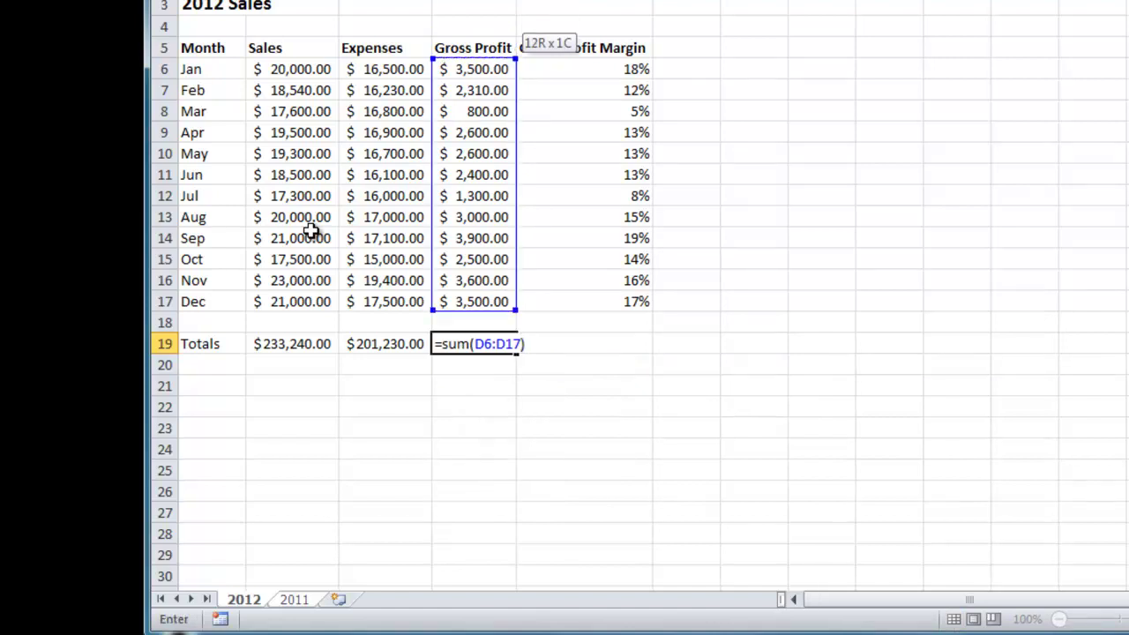
key(Return)
Enter the formula =average(E6:E17) in E19 to average the Gross Profit Margin column
key(Right)
key(Up)
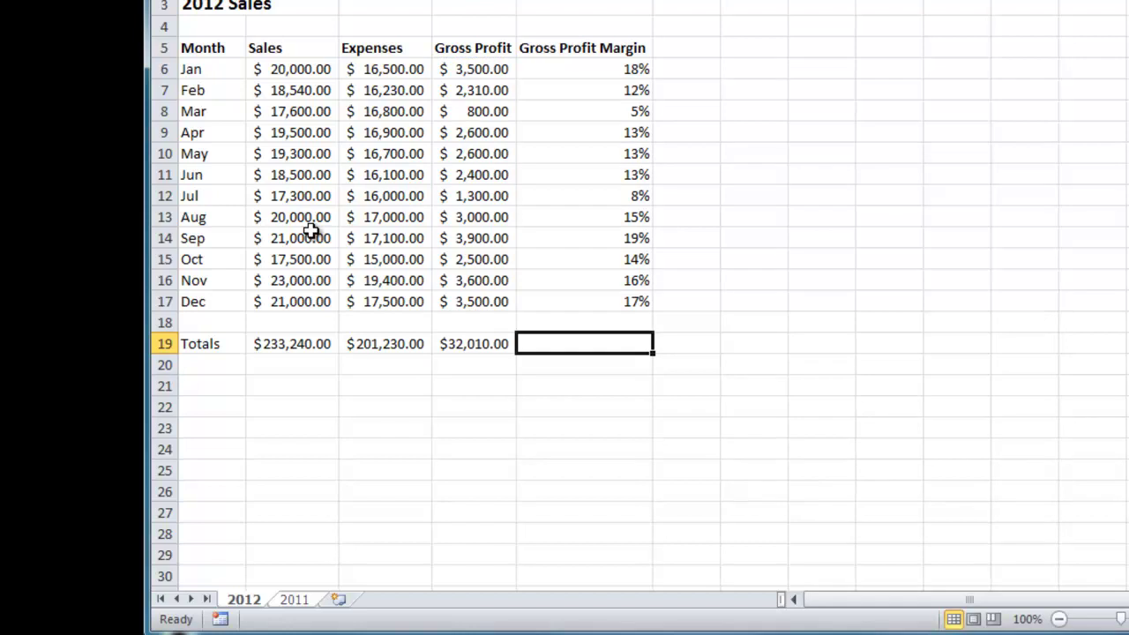
text(=)
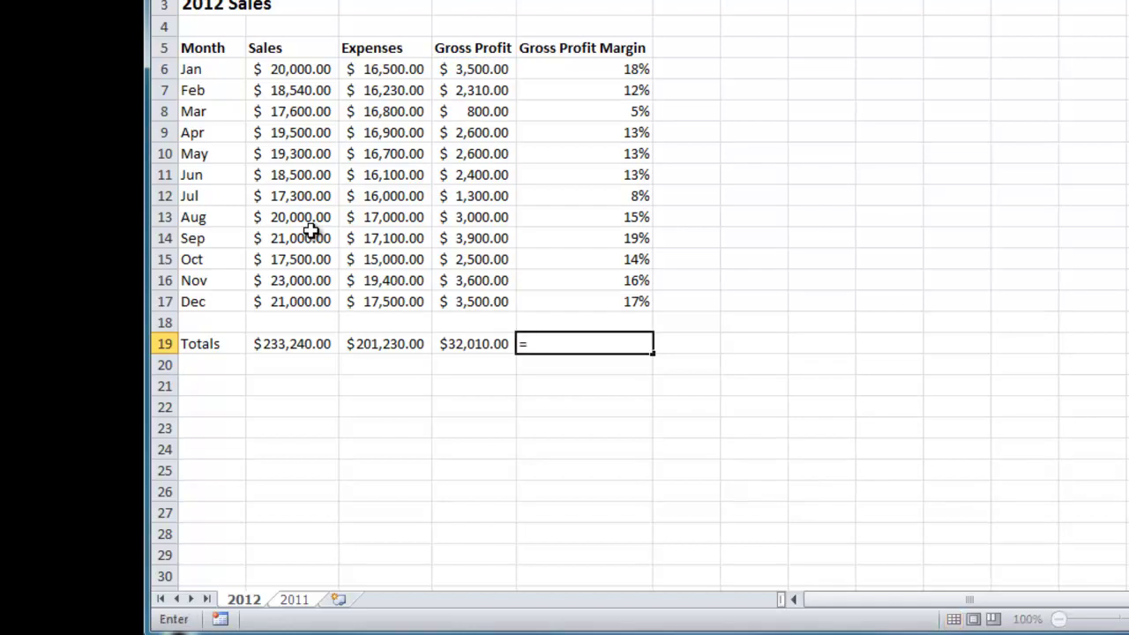
text(average()
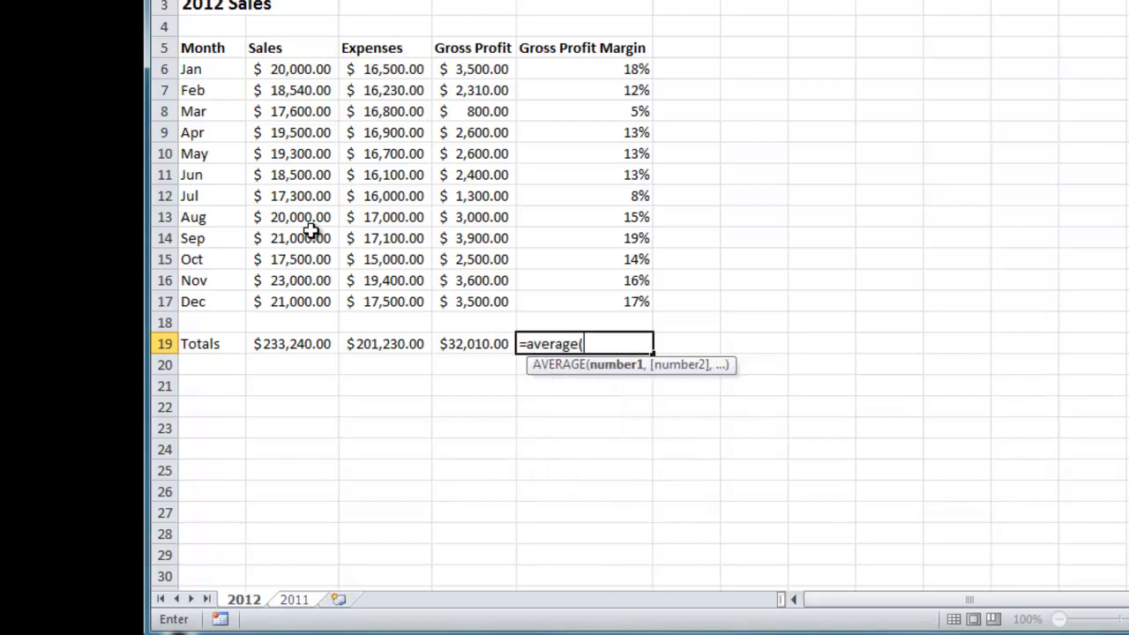
key(Up)
key(Up)
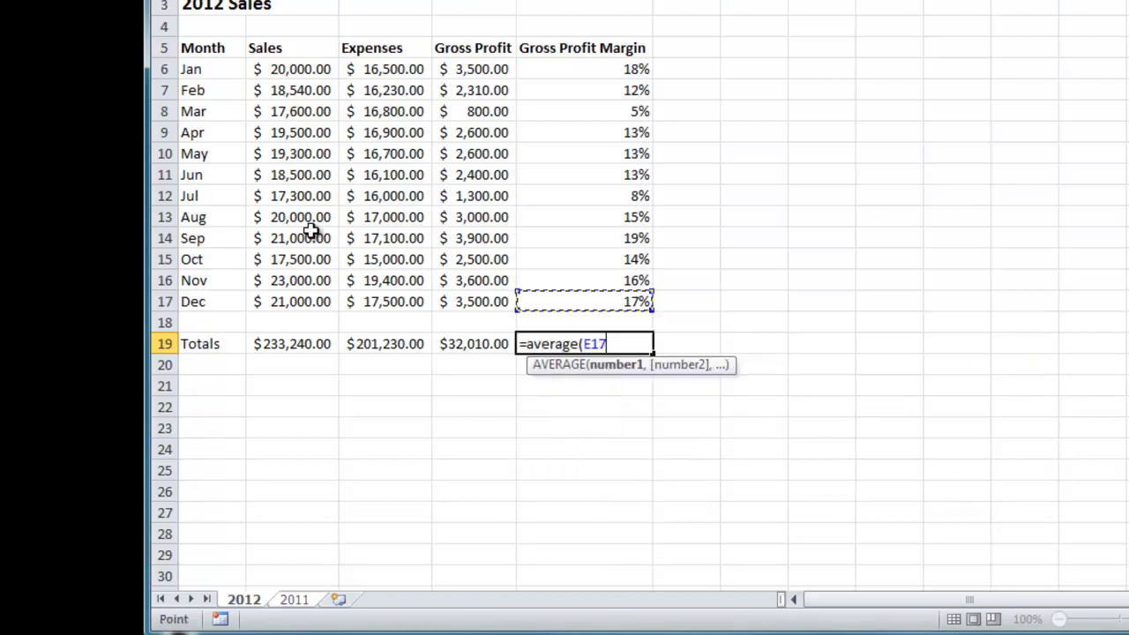
key(ctrl+shift+Up)
key(shift+Down)
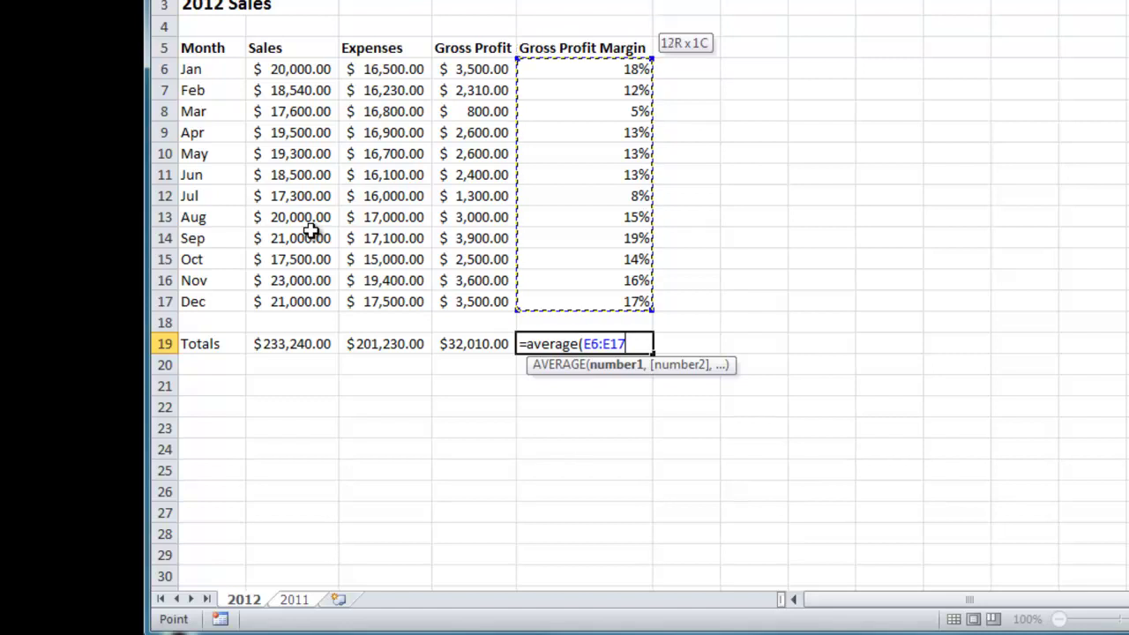
text())
key(Return)
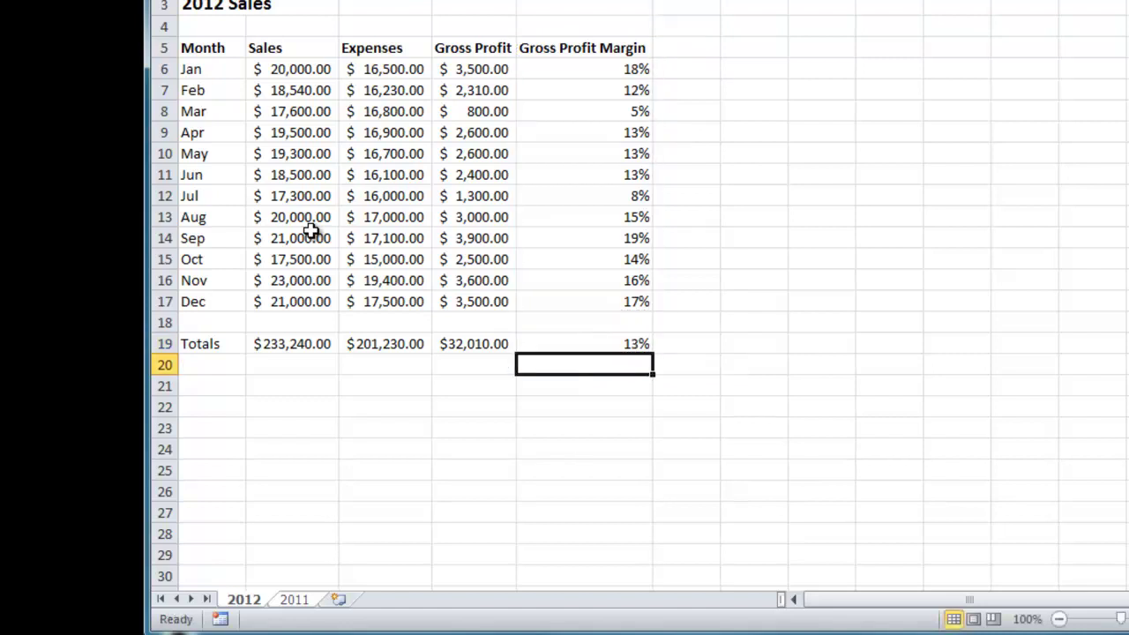
Select the totals row from A19 to E19 and make it bold
key(Up)
key(Left)
key(Left)
key(Left)
key(Left)
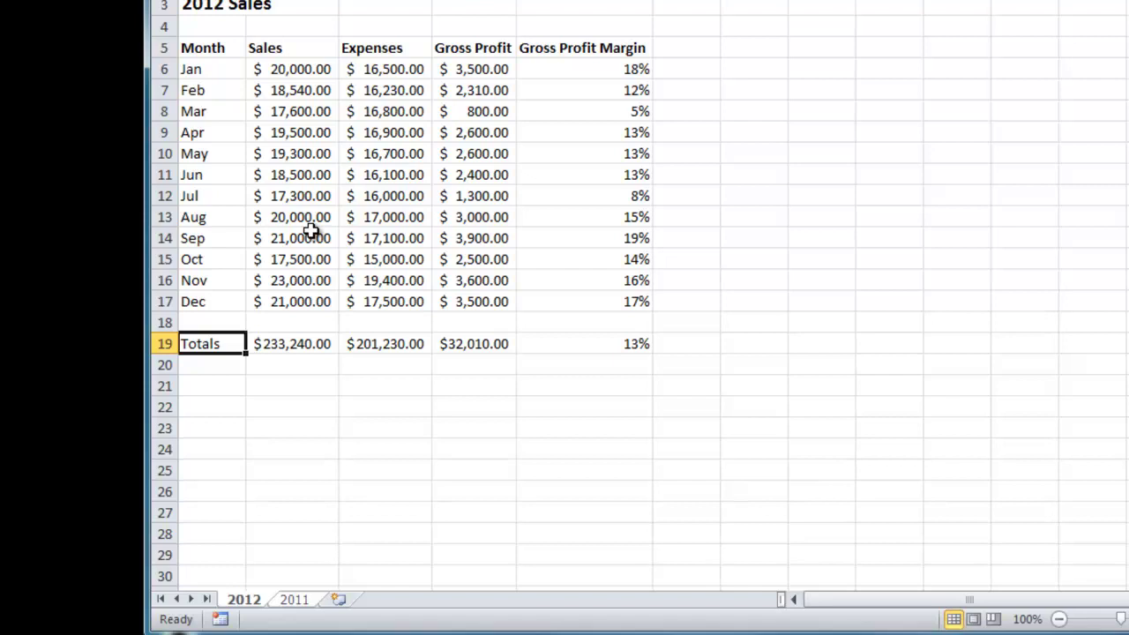
key(ctrl+shift+Right)
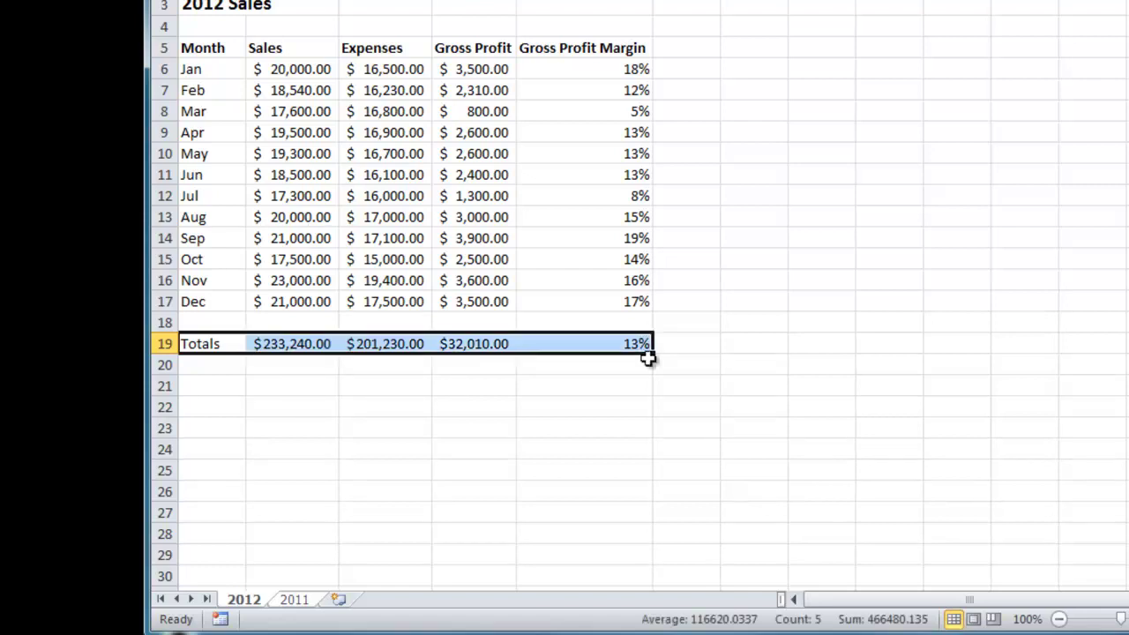
key(ctrl+b)
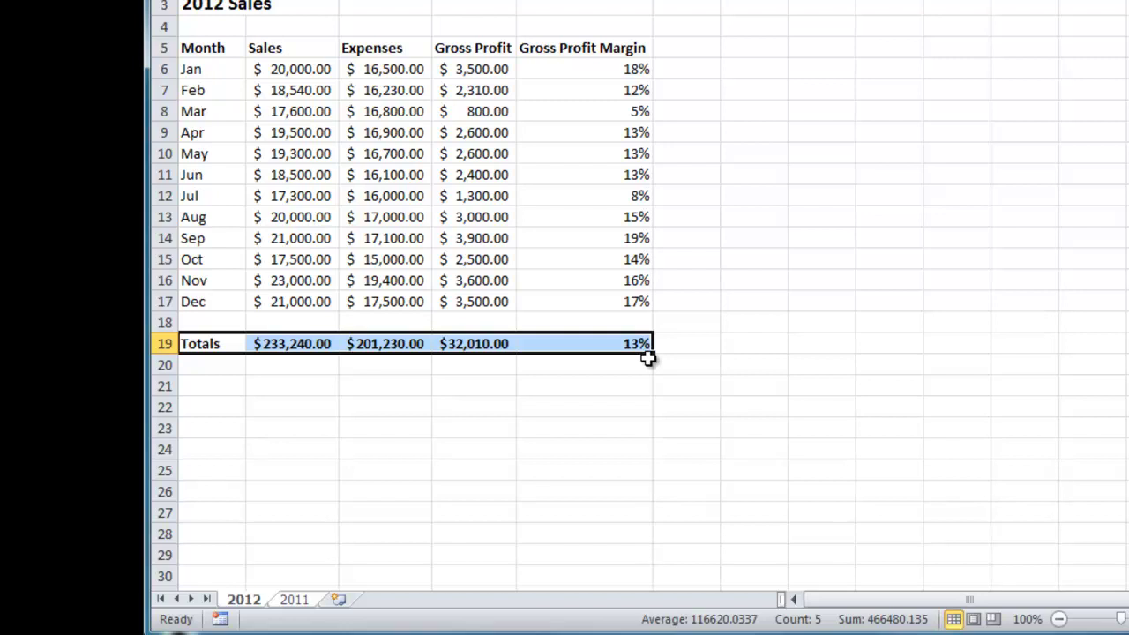
Check the totals row on the 2011 sheet, then return to the 2012 sheet and deselect the row by choosing F19
click(295, 600)
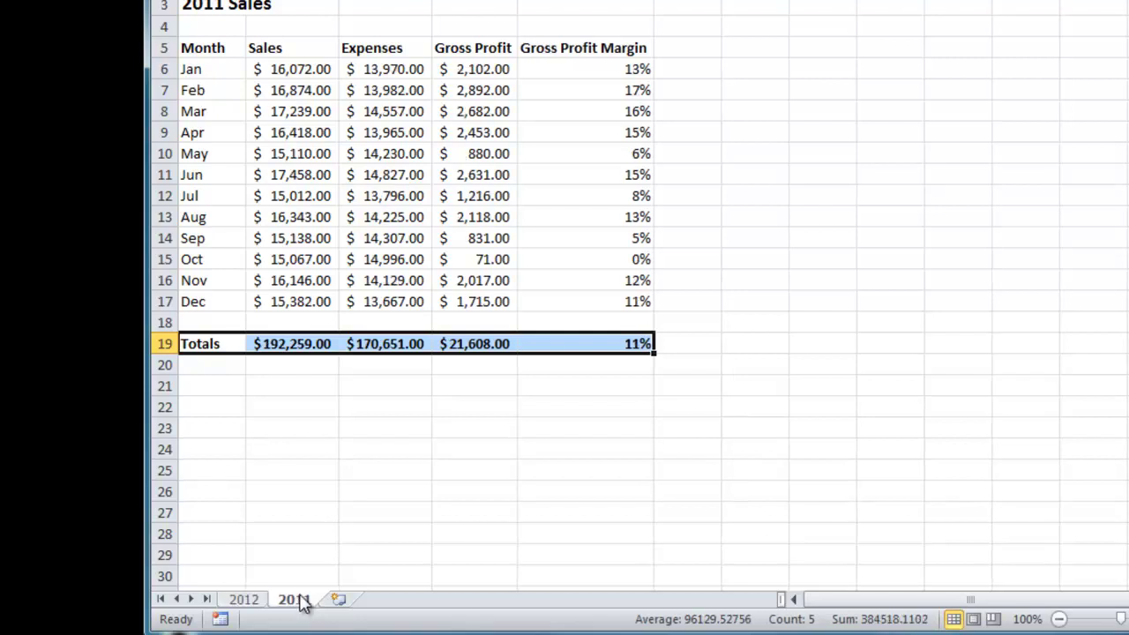
click(756, 258)
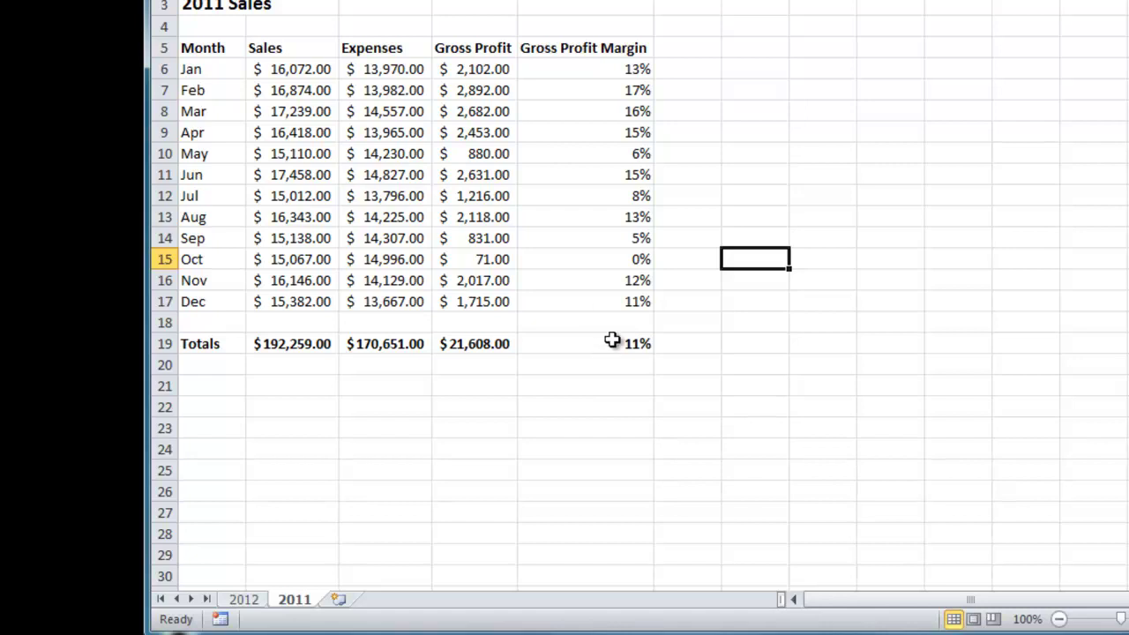
click(244, 600)
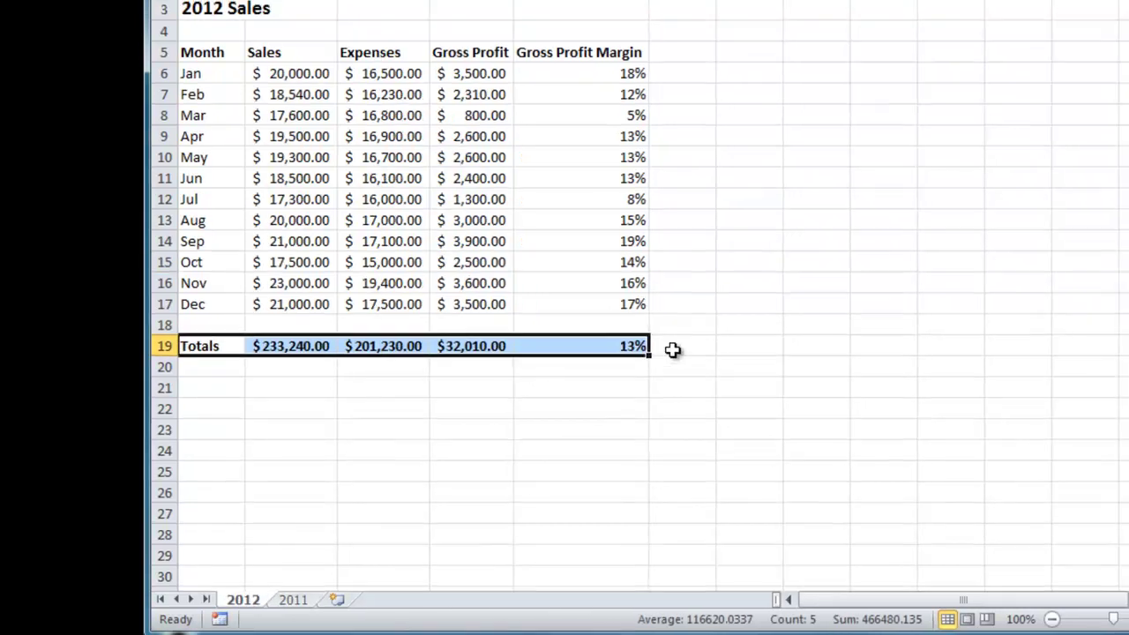
click(673, 351)
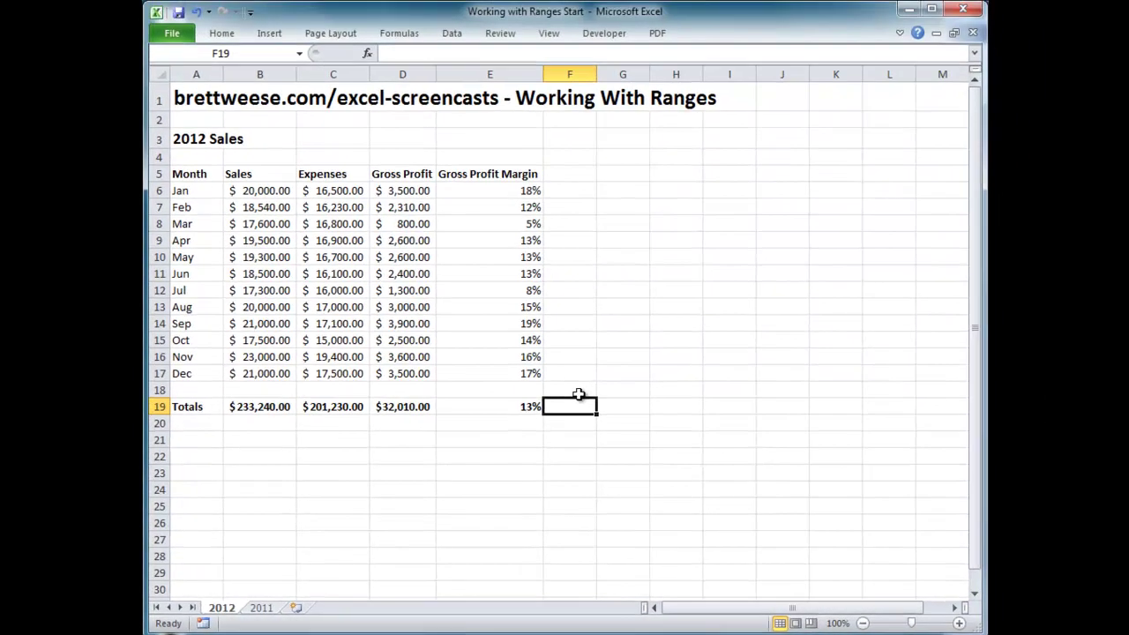